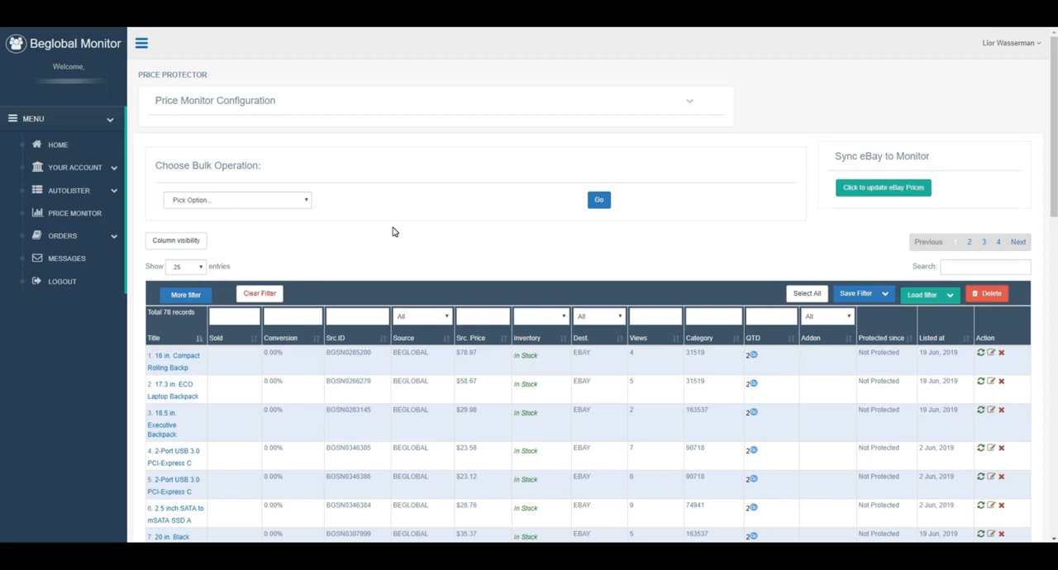
Step: Expand the Price Monitor Configuration section to view its settings
mouse_move(1053, 121)
mouse_down()
mouse_move(1039, 210)
mouse_move(1057, 111)
mouse_up()
click(690, 105)
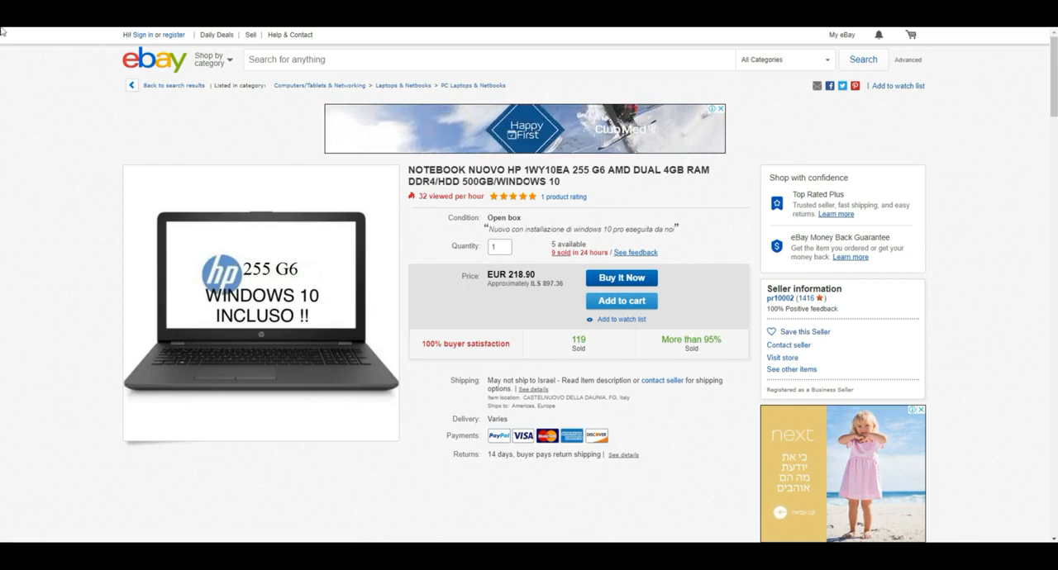
Step: On eBay, return to the hp laptop search results, open the first sponsored HP notebook listing and look through its description
key(alt+Left)
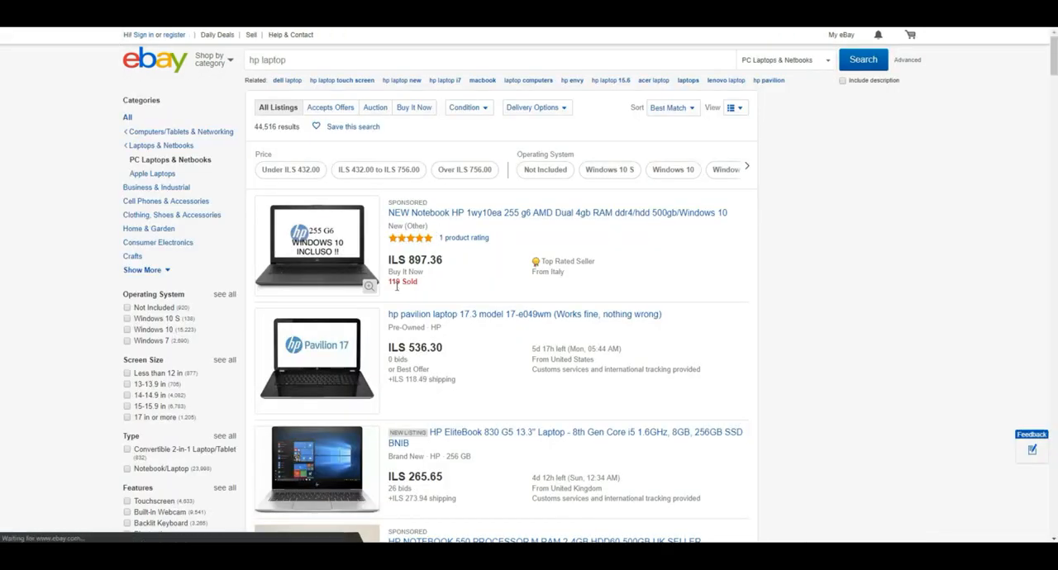
click(453, 213)
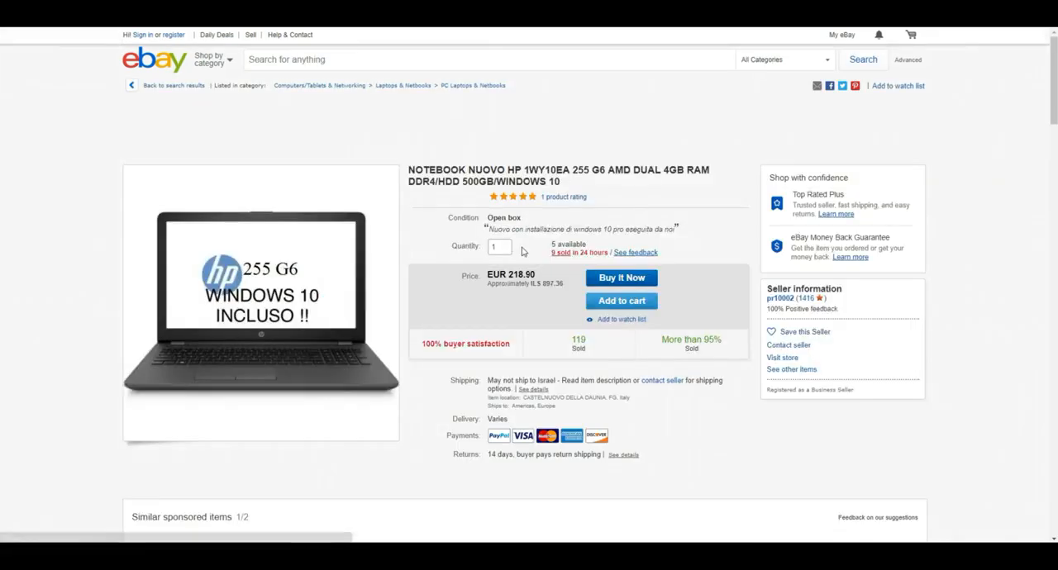
scroll(519, 256, down, 15)
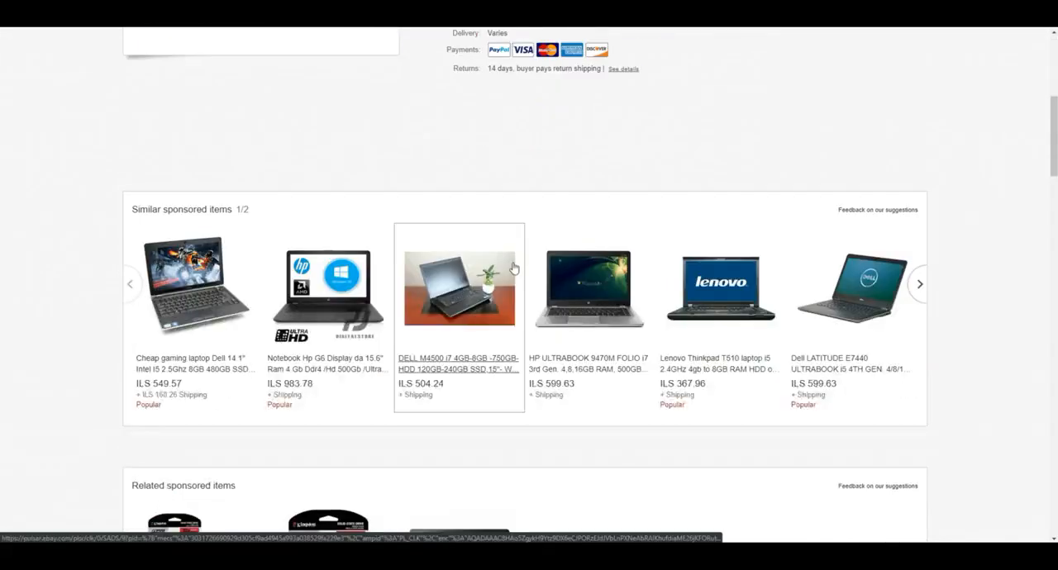
scroll(513, 264, down, 5)
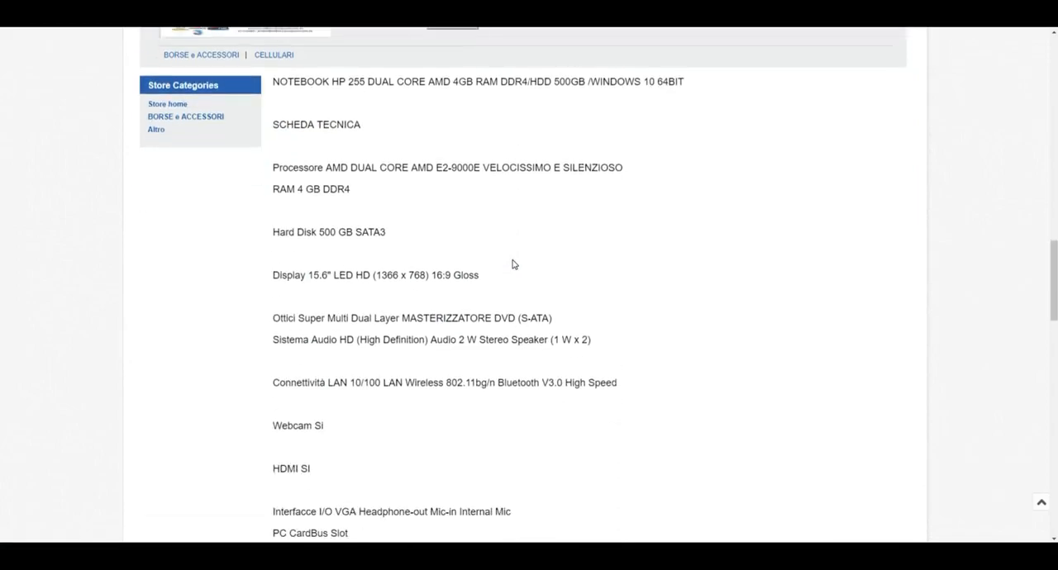
scroll(512, 264, down, 3)
scroll(508, 264, up, 13)
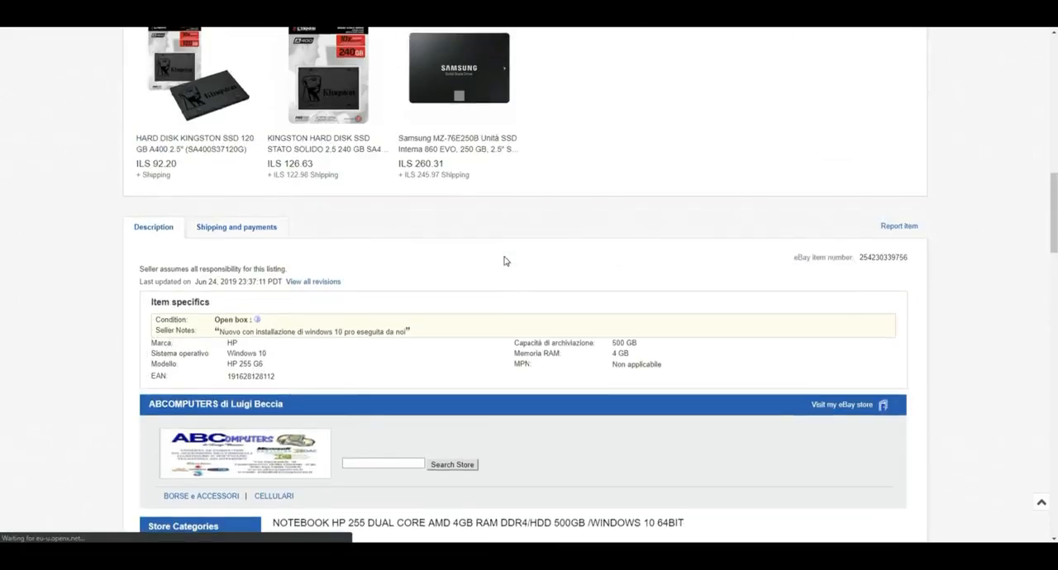
scroll(499, 260, up, 5)
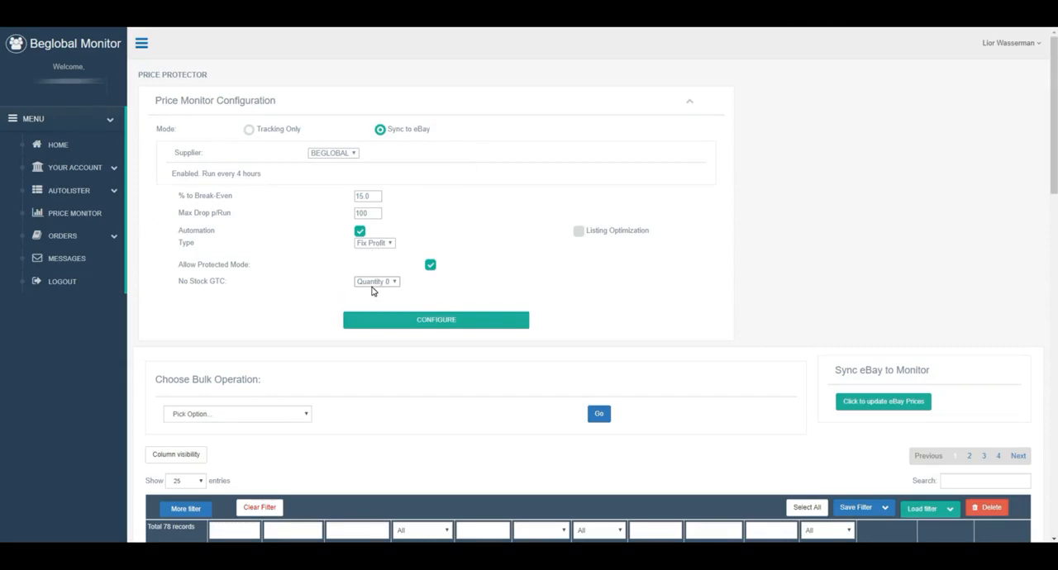
Step: Collapse the Price Monitor Configuration section and preview the parameters of the Change eBay Params bulk operation
click(689, 101)
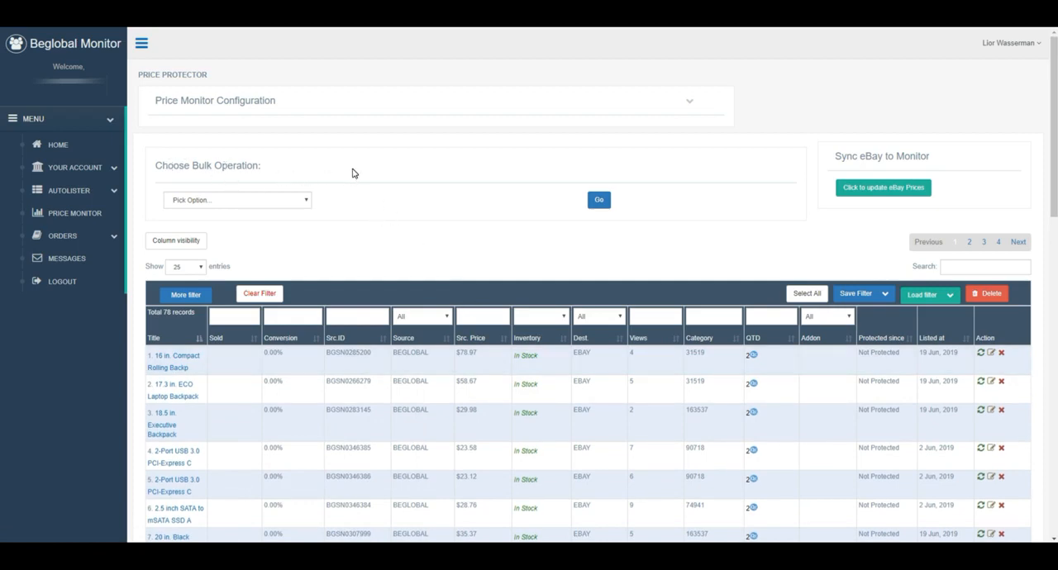
drag(1052, 112, 1042, 148)
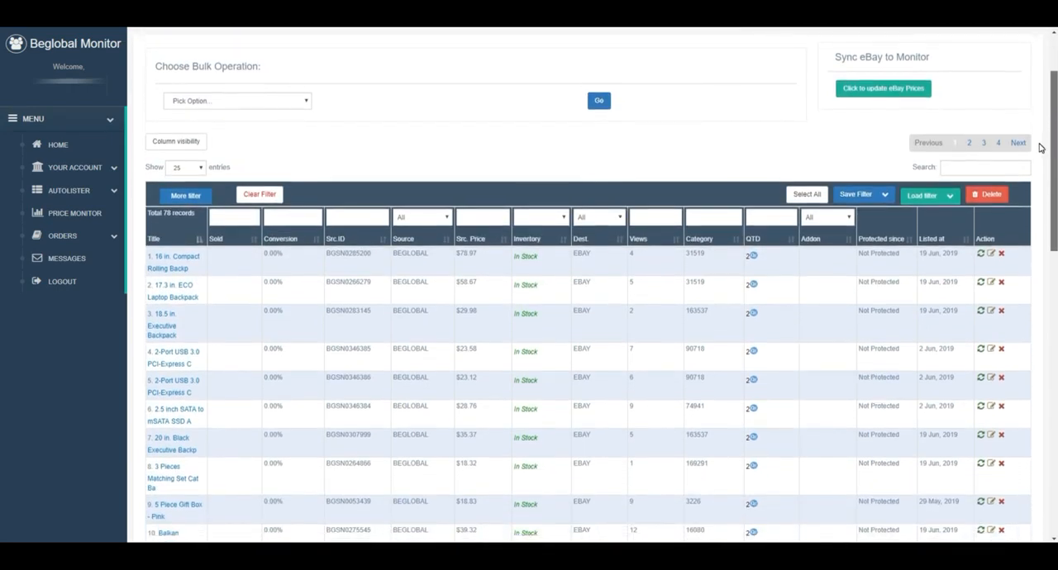
click(304, 101)
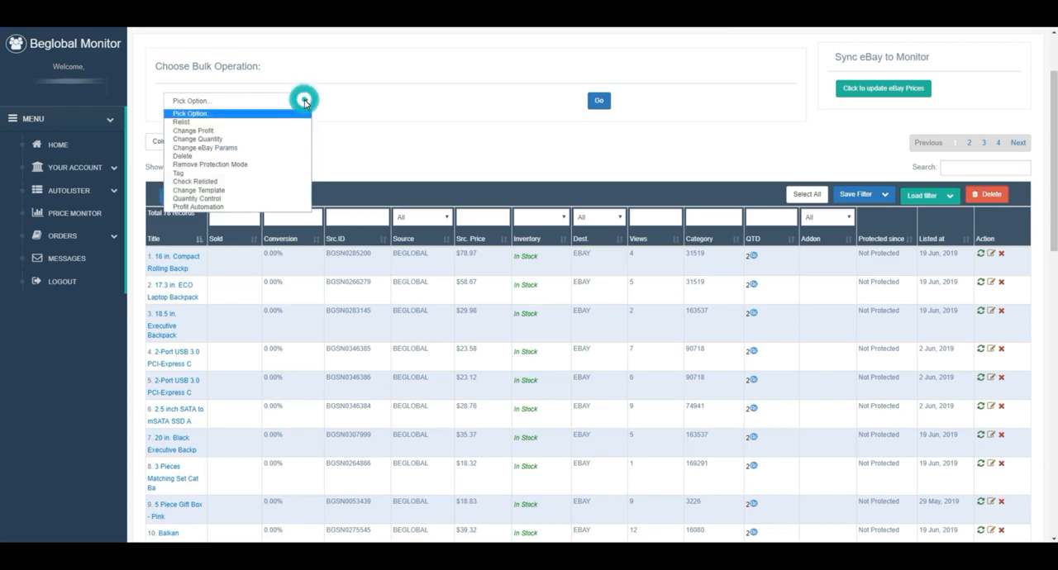
click(256, 149)
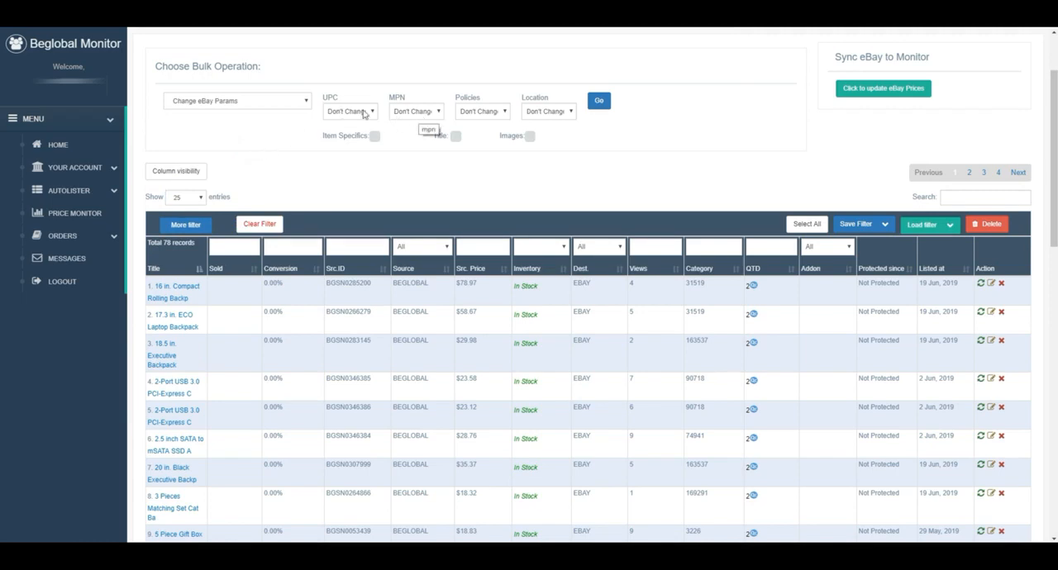
Step: Set the bulk operation to Delete, then review its deletion scope choices and the other available bulk operations
click(303, 102)
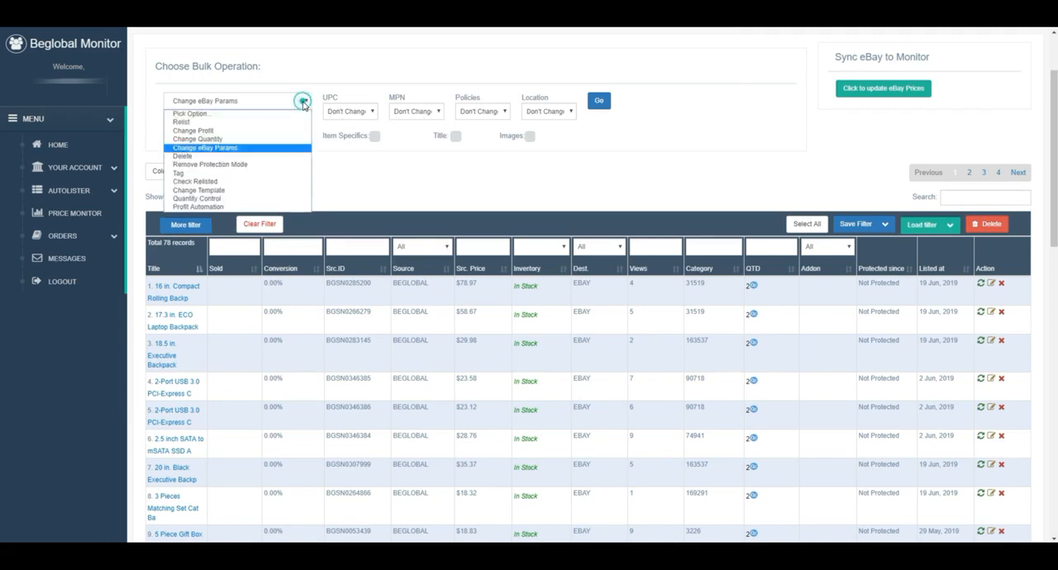
click(198, 155)
click(486, 105)
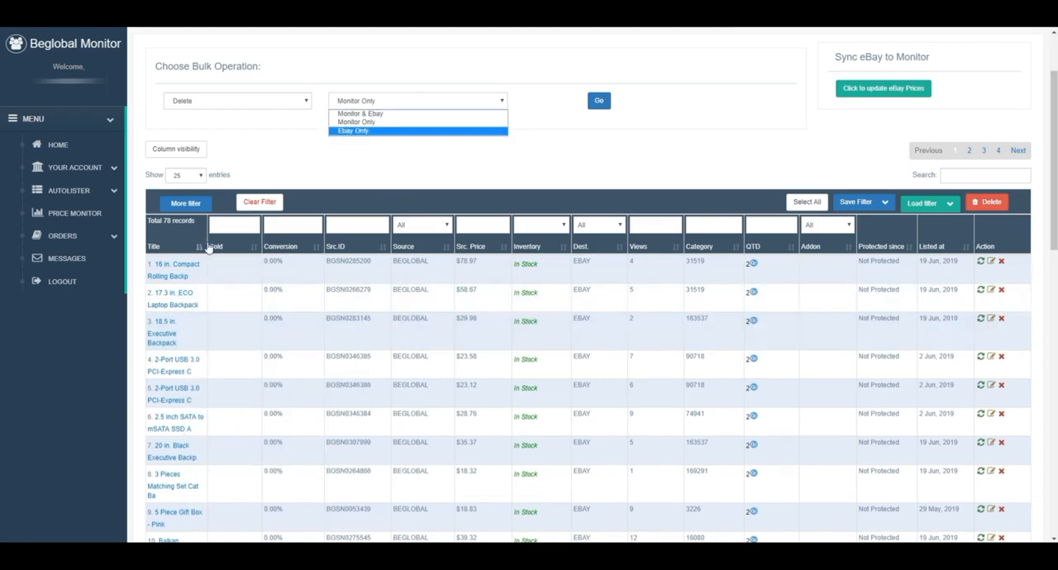
click(318, 103)
click(306, 100)
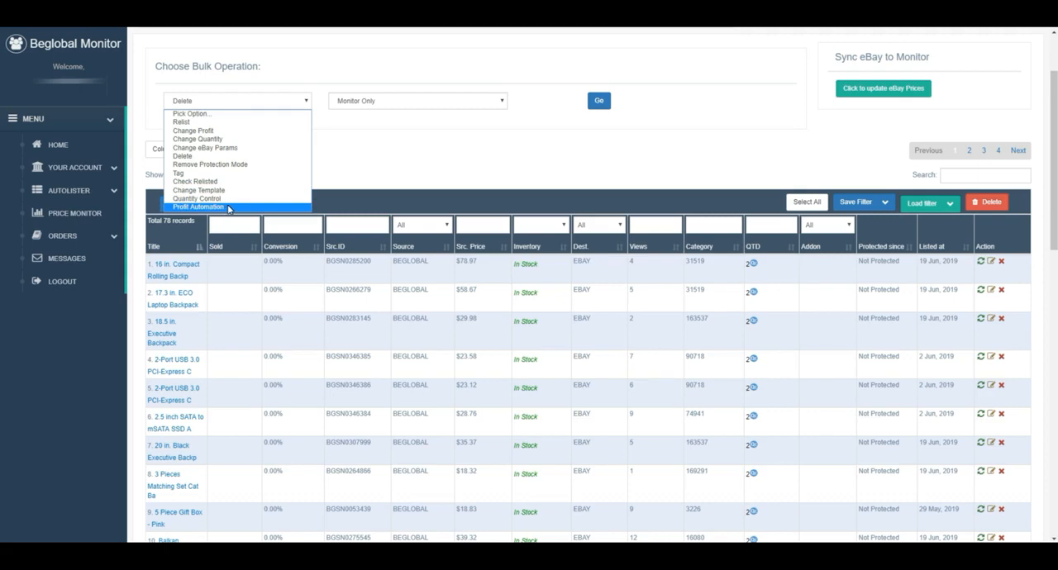
click(351, 134)
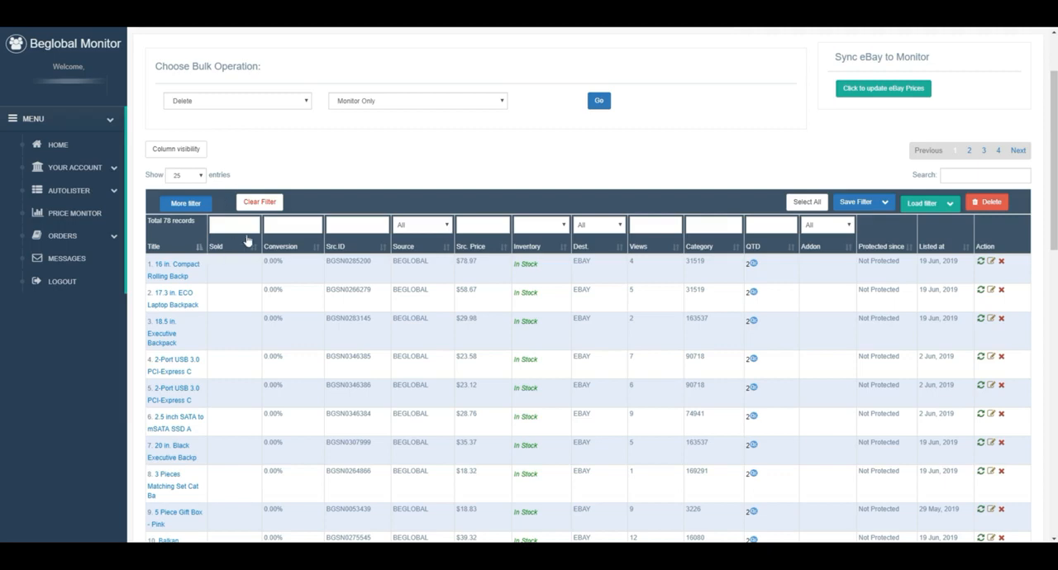
Step: Select the 16 in. Compact Rolling Backpack, the 17.3 in. ECO Laptop Backpack and the second 2-Port USB 3.0 PCI-Express listing
click(222, 275)
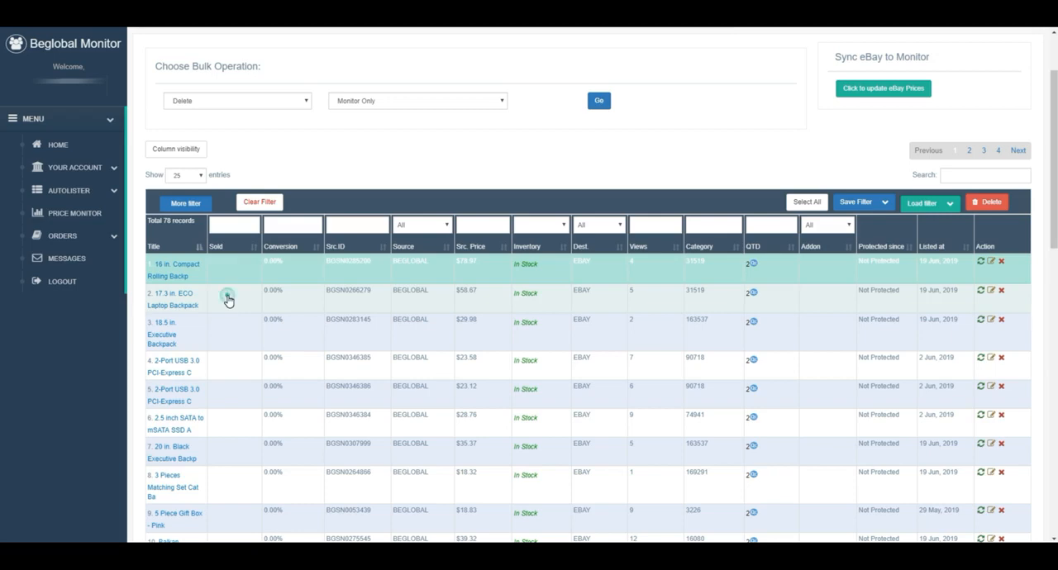
click(227, 297)
click(224, 389)
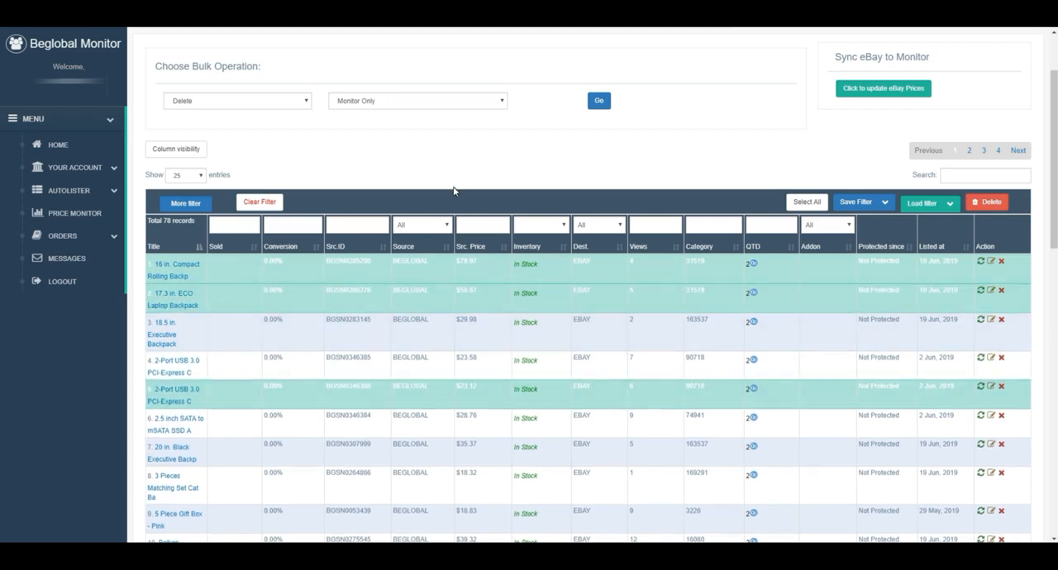
Step: Bulk-delete the selected listings with the scope Monitor & Ebay and confirm the removal
click(306, 101)
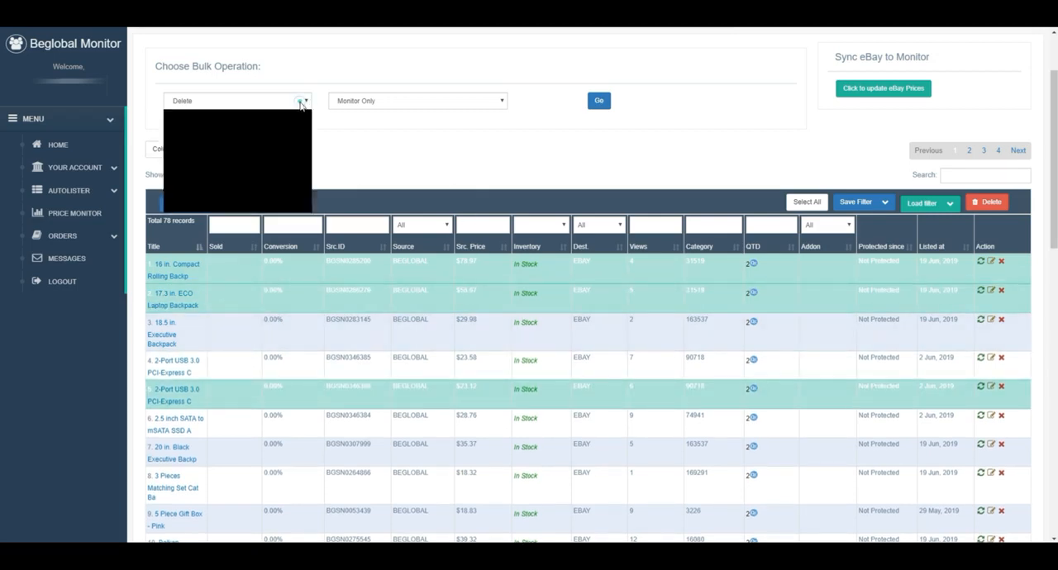
click(194, 157)
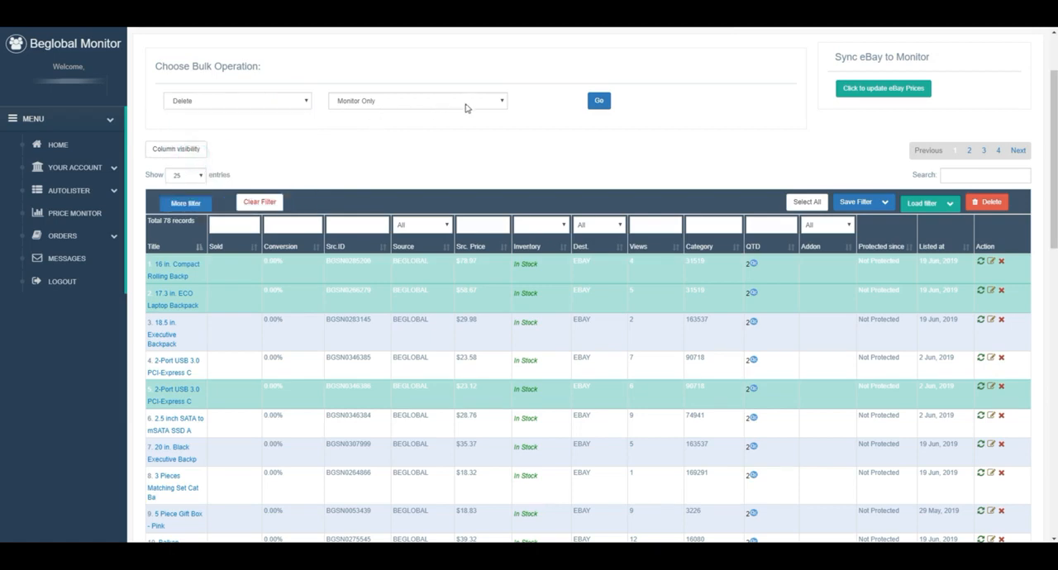
click(499, 102)
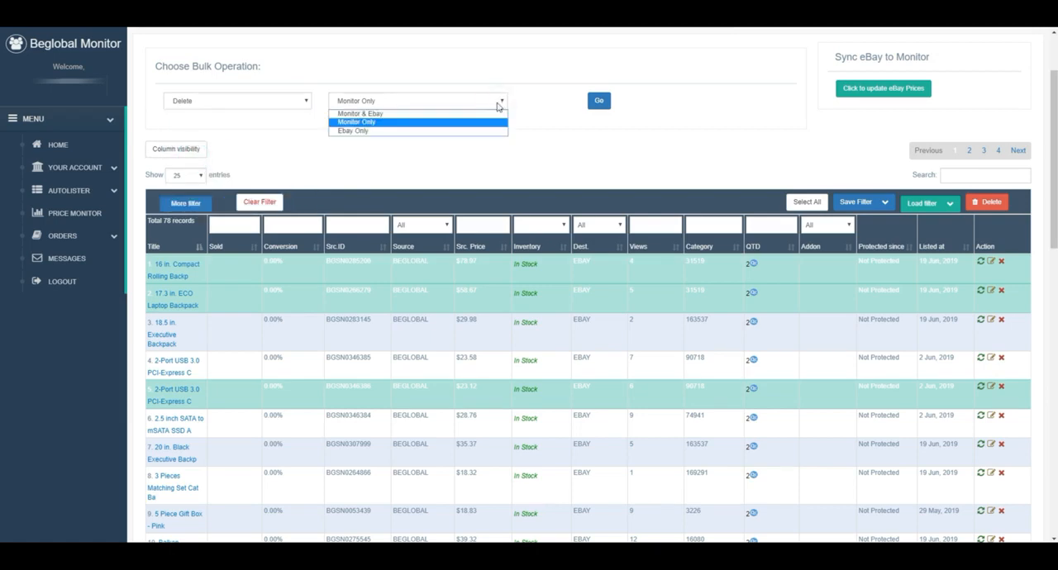
click(371, 116)
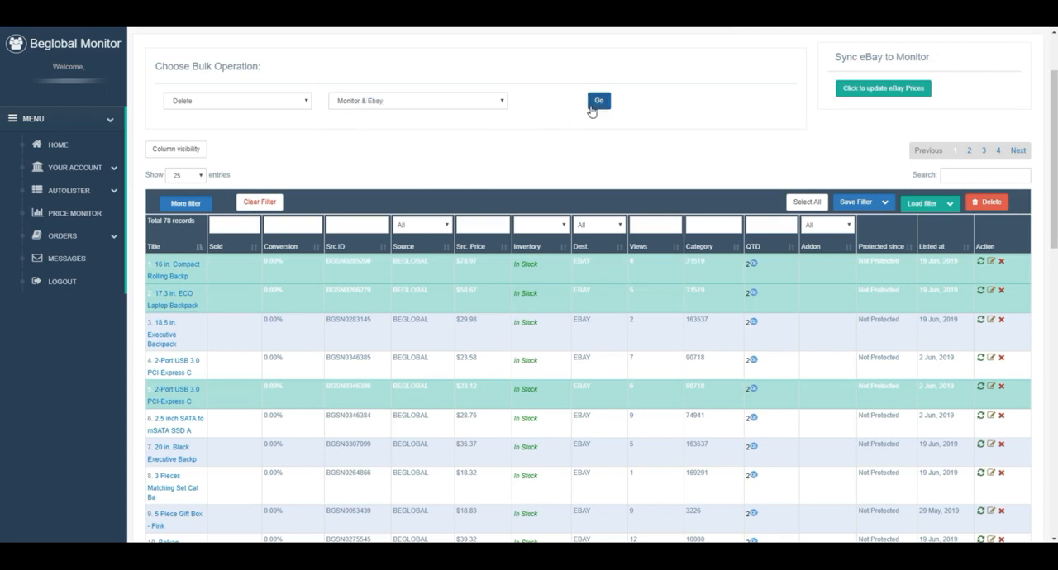
click(598, 102)
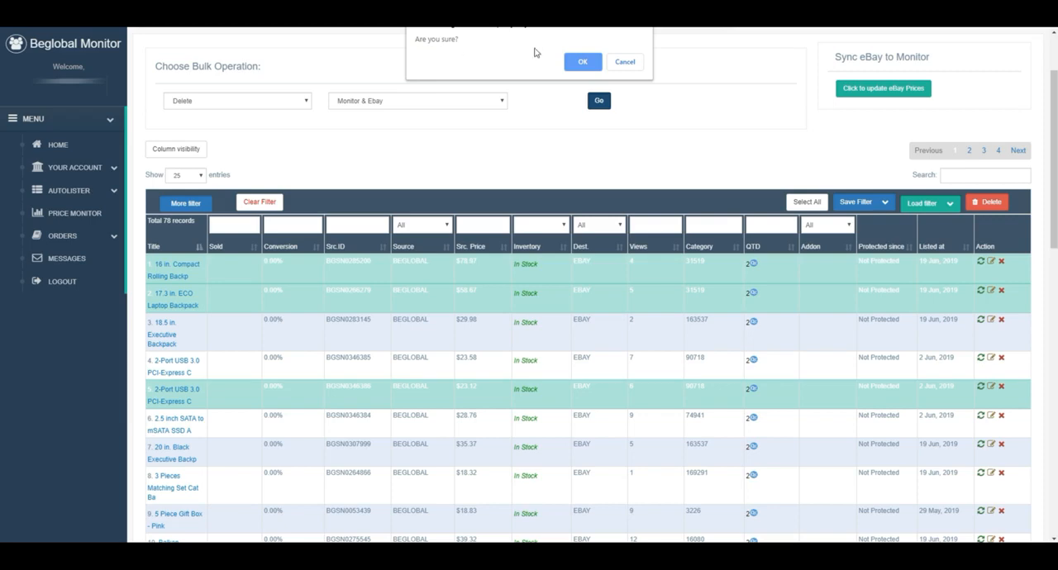
click(582, 63)
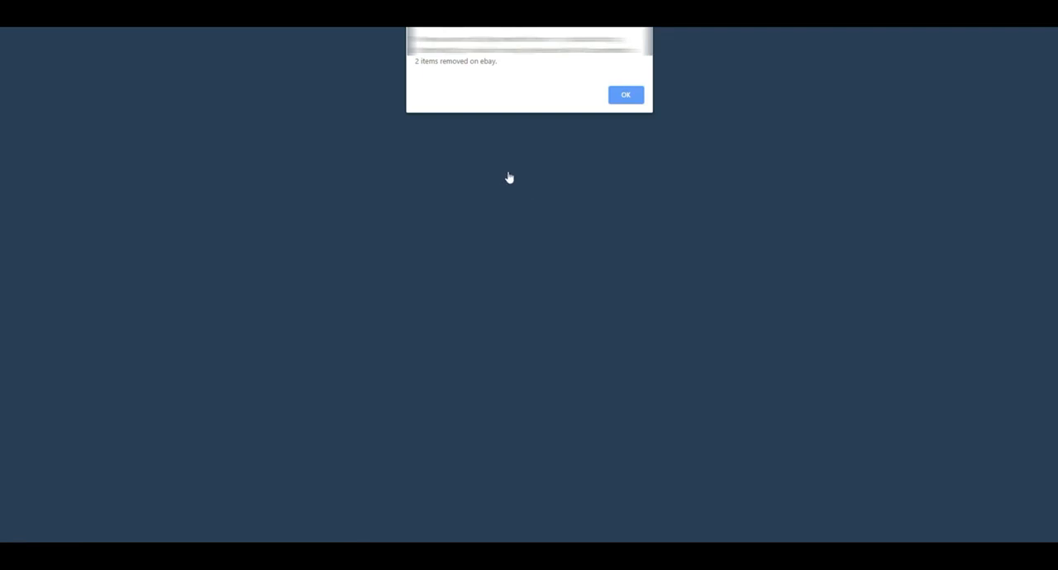
click(625, 96)
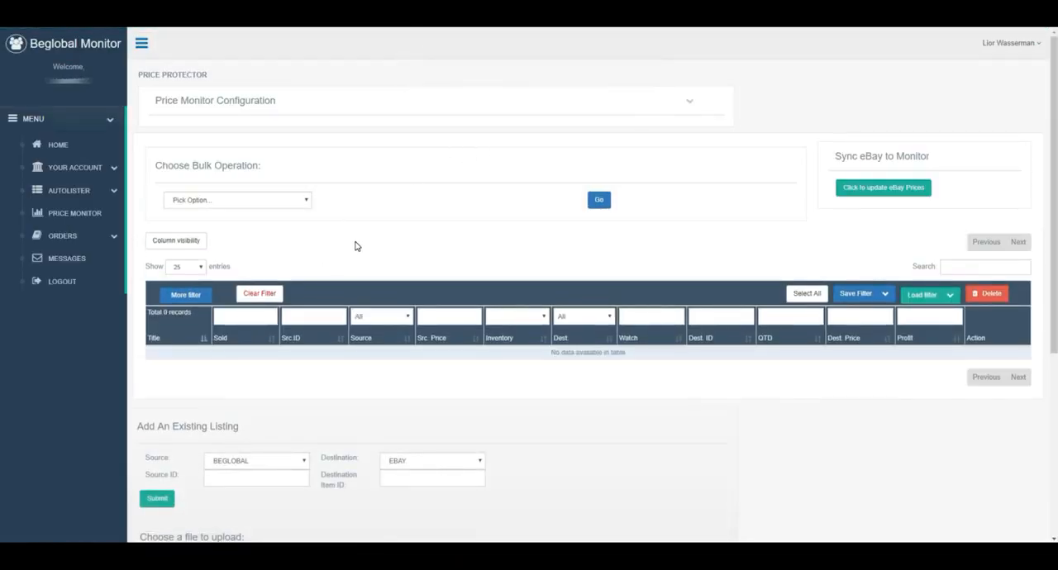
Step: Reload the Price Monitor page and look over the remaining listings and the bulk operation choices
scroll(571, 381, down, 1)
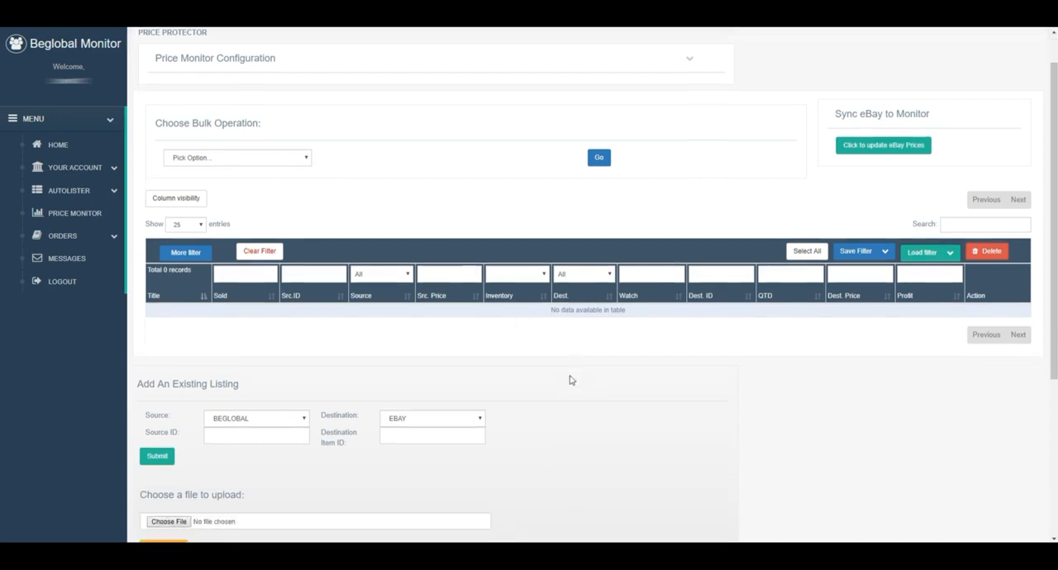
scroll(381, 326, down, 1)
scroll(363, 315, up, 1)
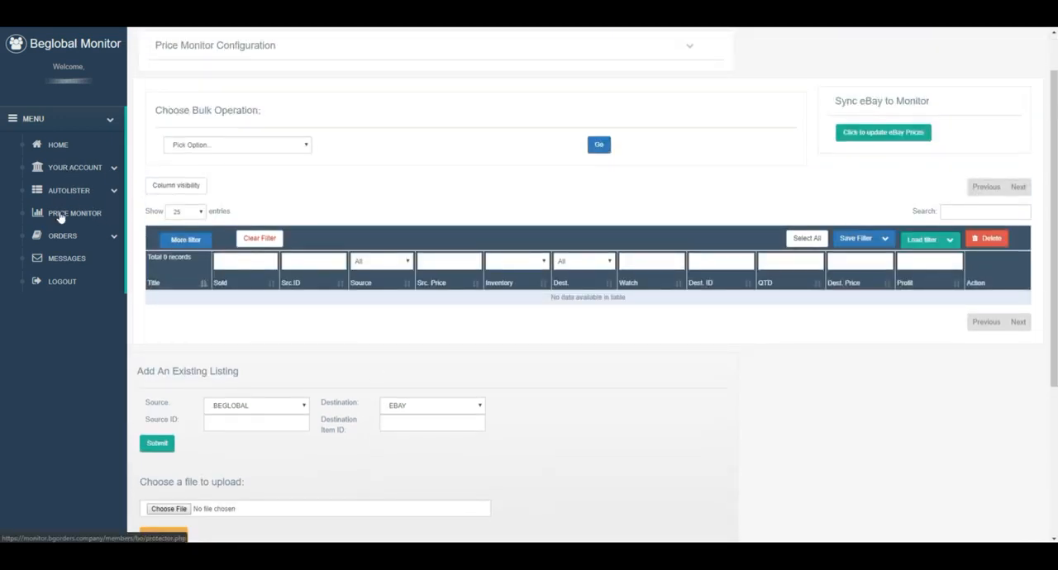
click(60, 216)
scroll(395, 242, down, 2)
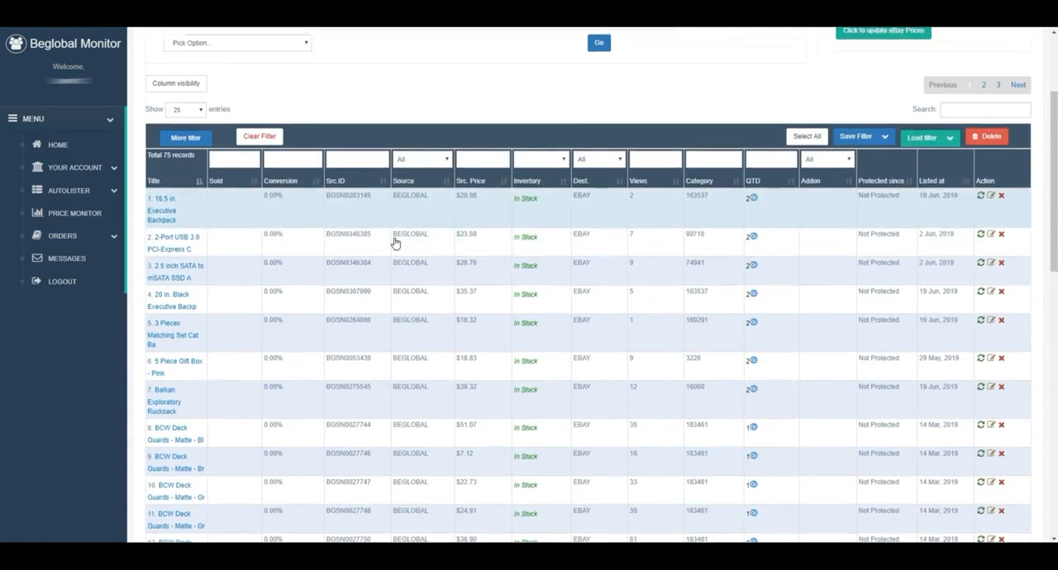
scroll(342, 118, up, 2)
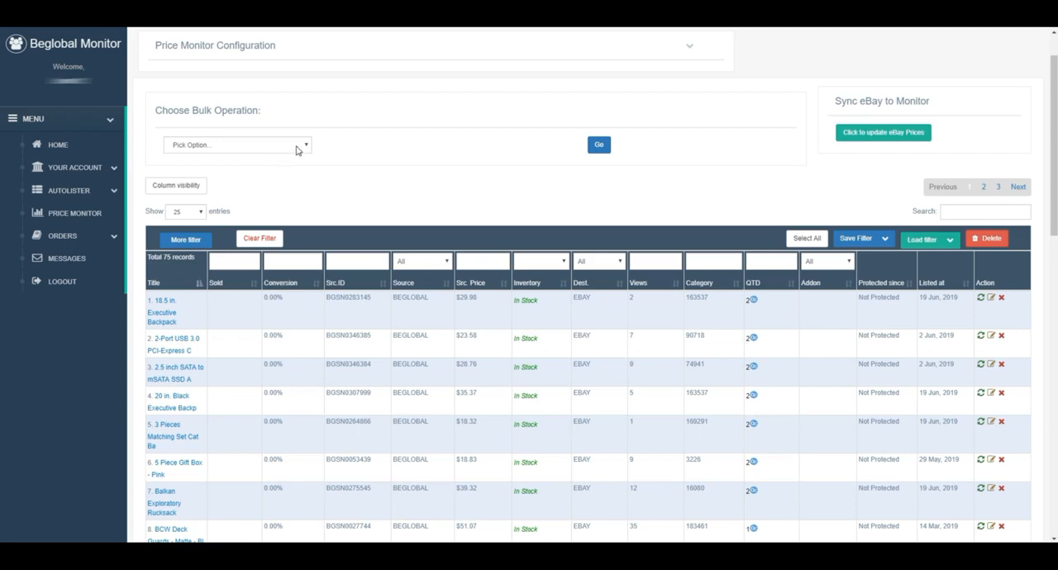
click(306, 146)
click(306, 146)
Step: Preview the product image of the 18.5 in. Executive Backpack listing and leave its row deselected
mouse_move(164, 314)
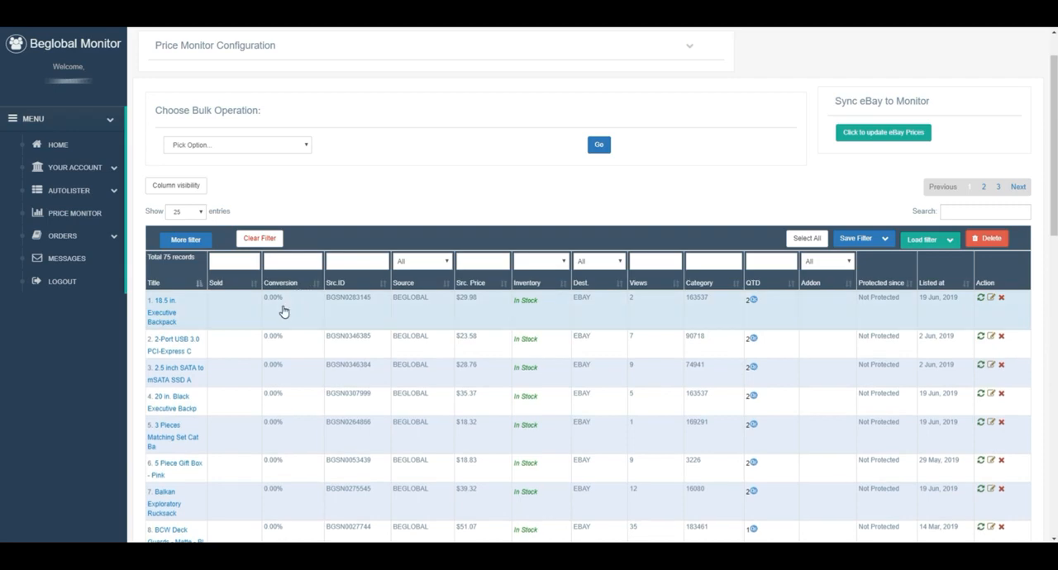
click(350, 298)
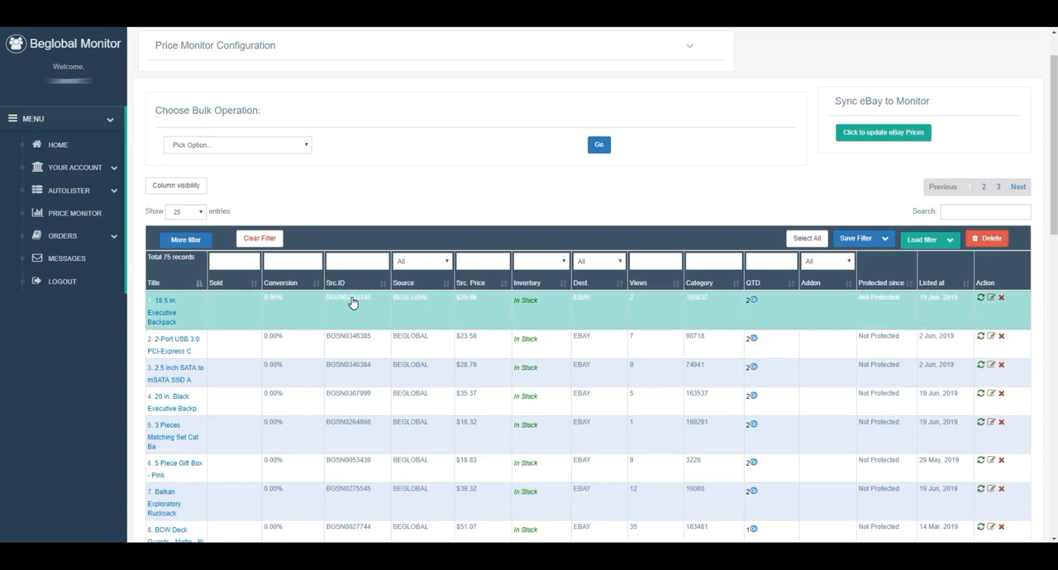
click(356, 299)
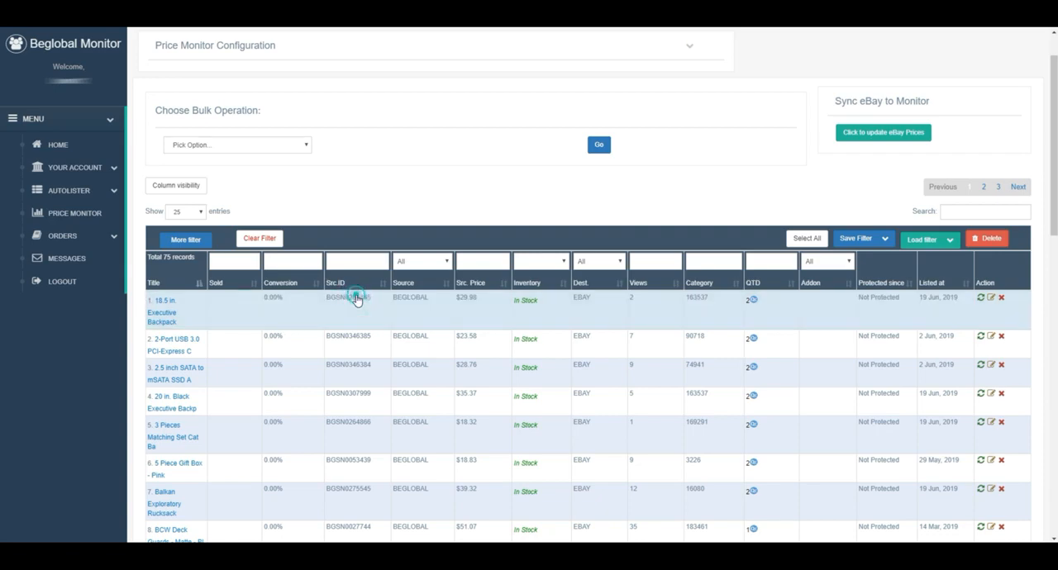
click(160, 312)
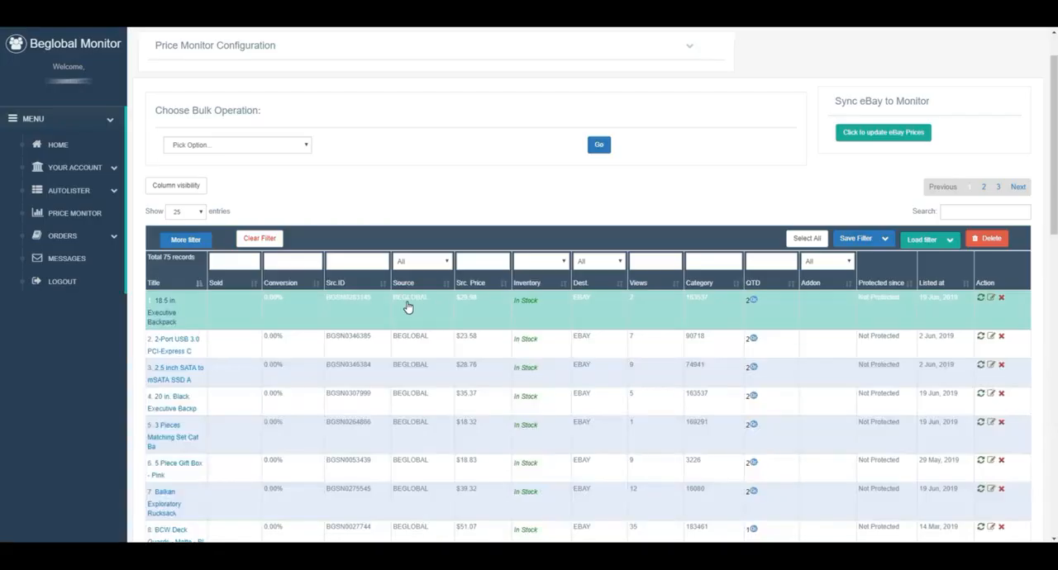
click(407, 301)
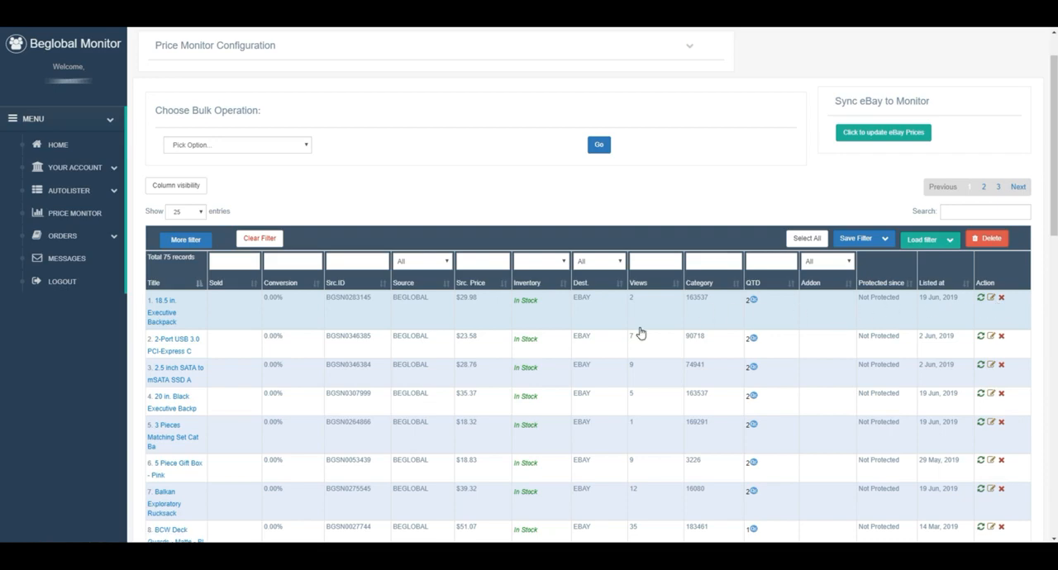
Step: Hide the Addon column in the listings table
click(193, 187)
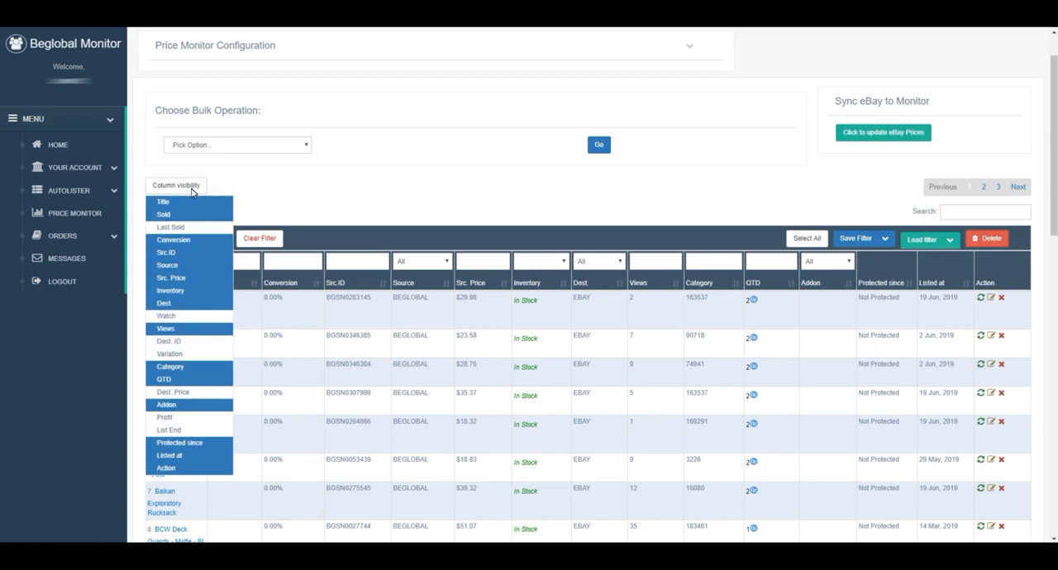
click(168, 406)
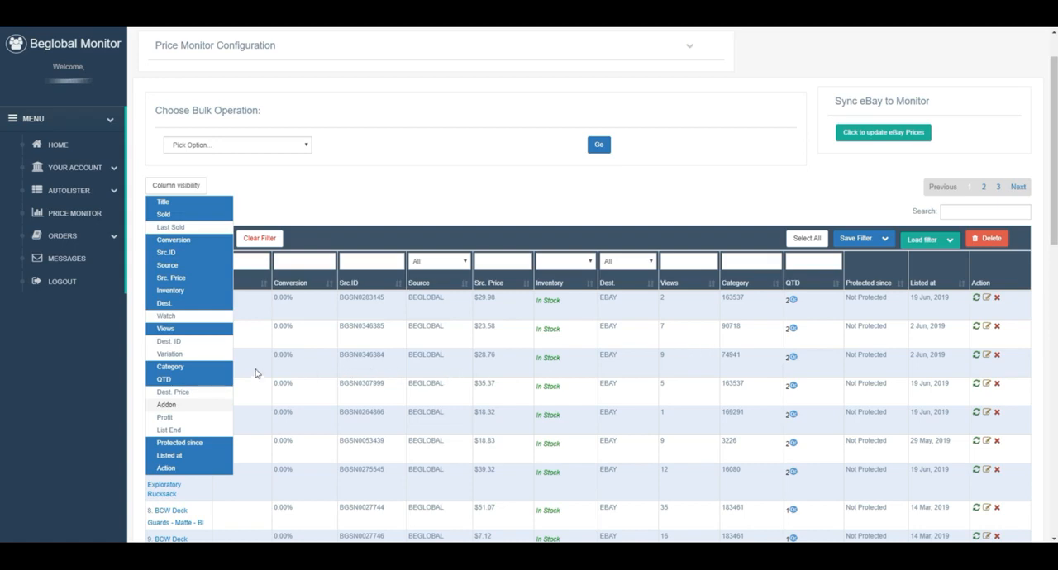
Step: Hide the Category column and save the listings table's setup as a new filter named Filter 1 new
click(187, 368)
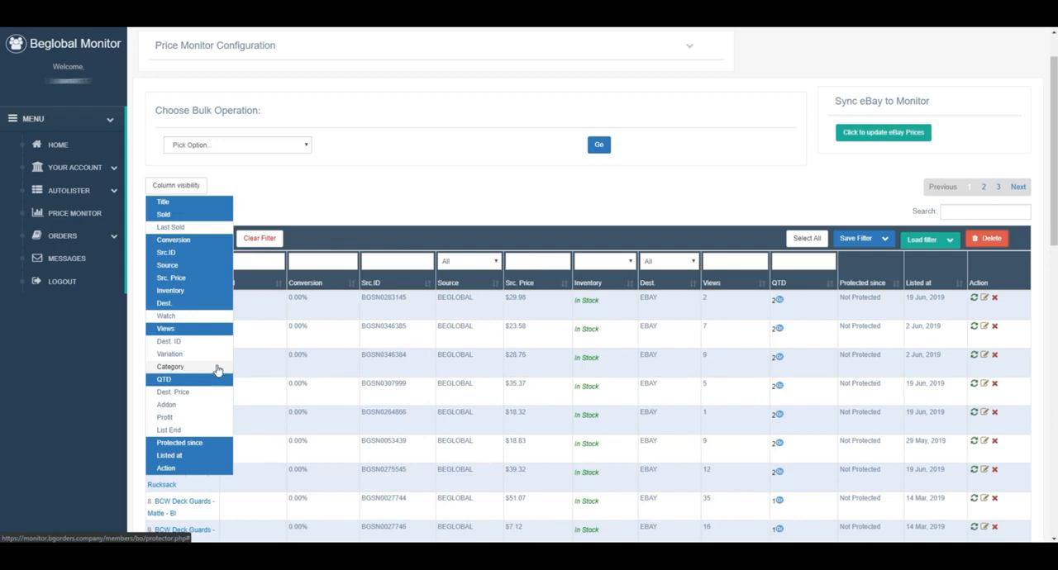
click(663, 217)
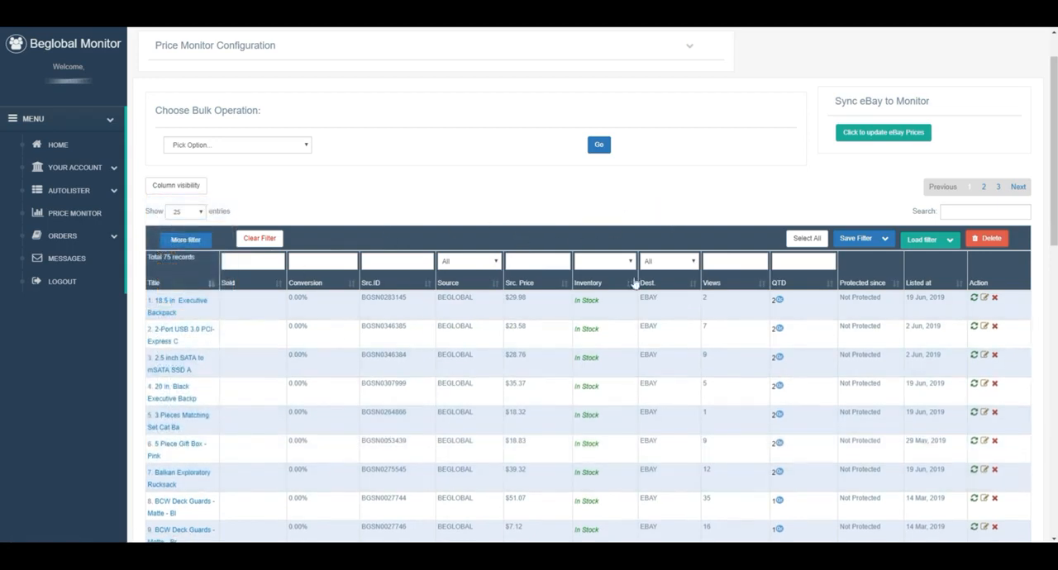
click(854, 240)
click(843, 267)
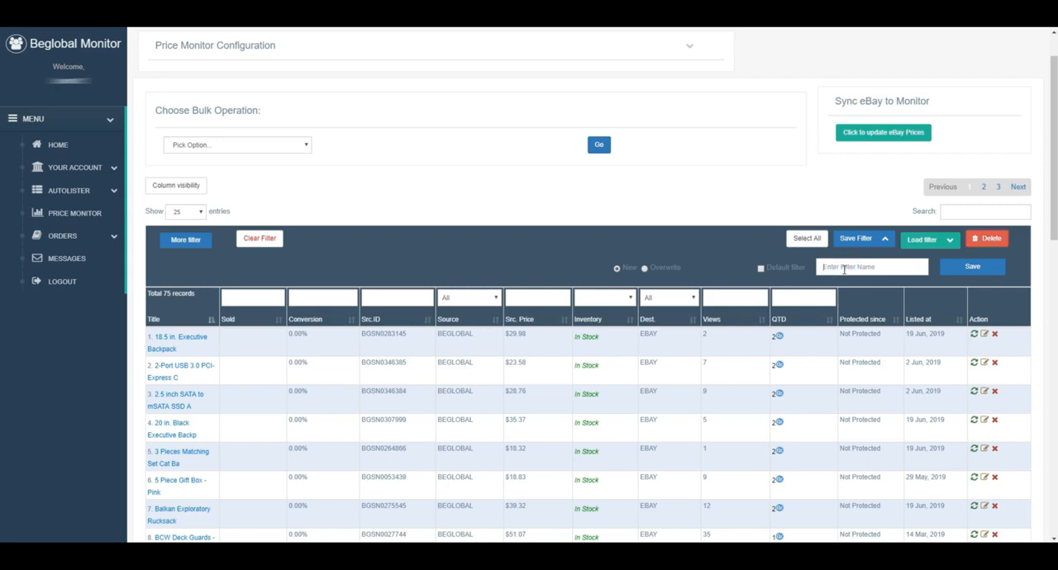
text(Filter 1 new)
click(974, 273)
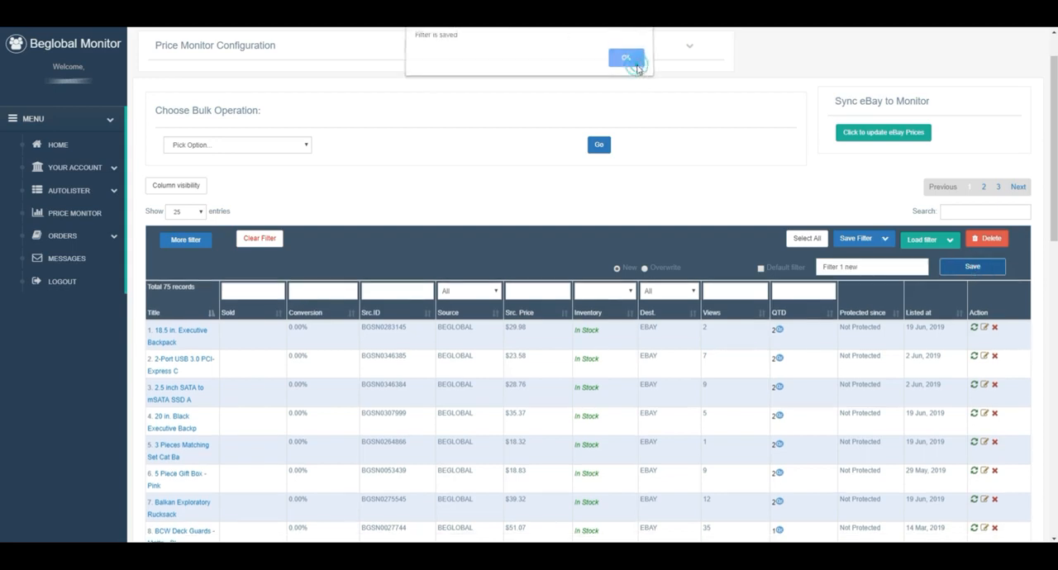
click(639, 69)
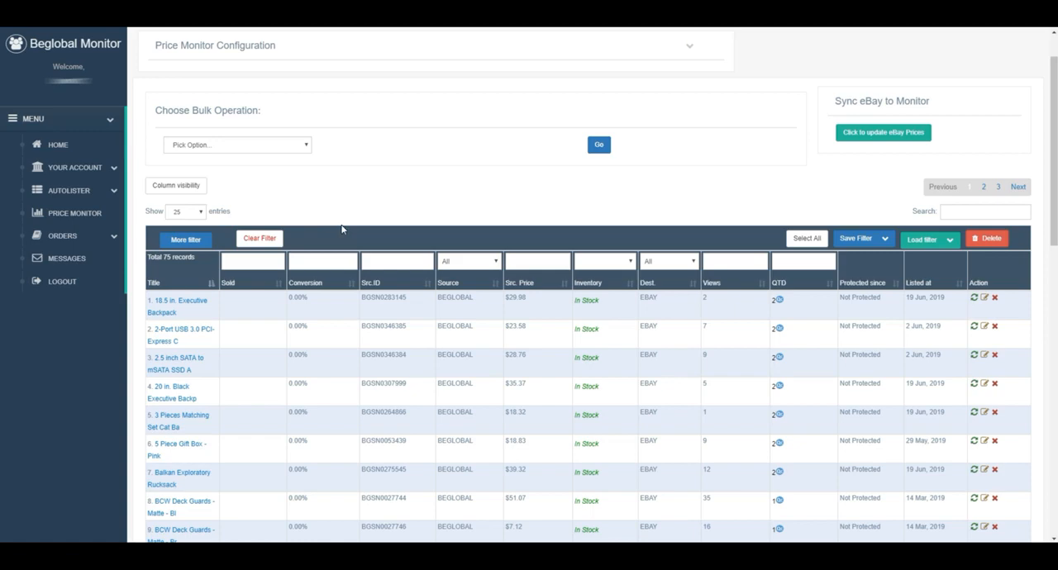
Step: Load the saved filter Filter 1 new for the listings table
click(926, 241)
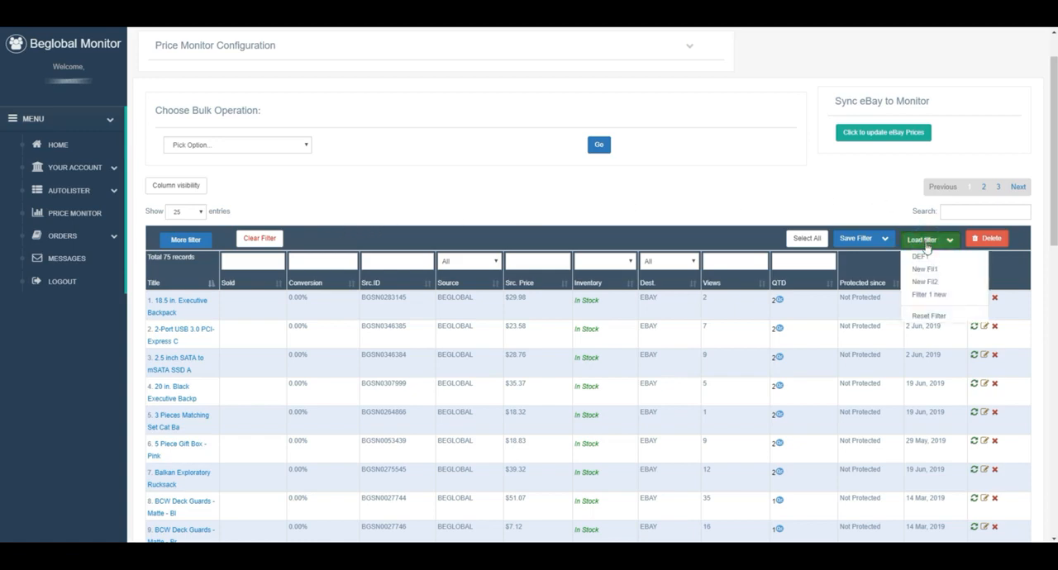
click(930, 295)
click(587, 78)
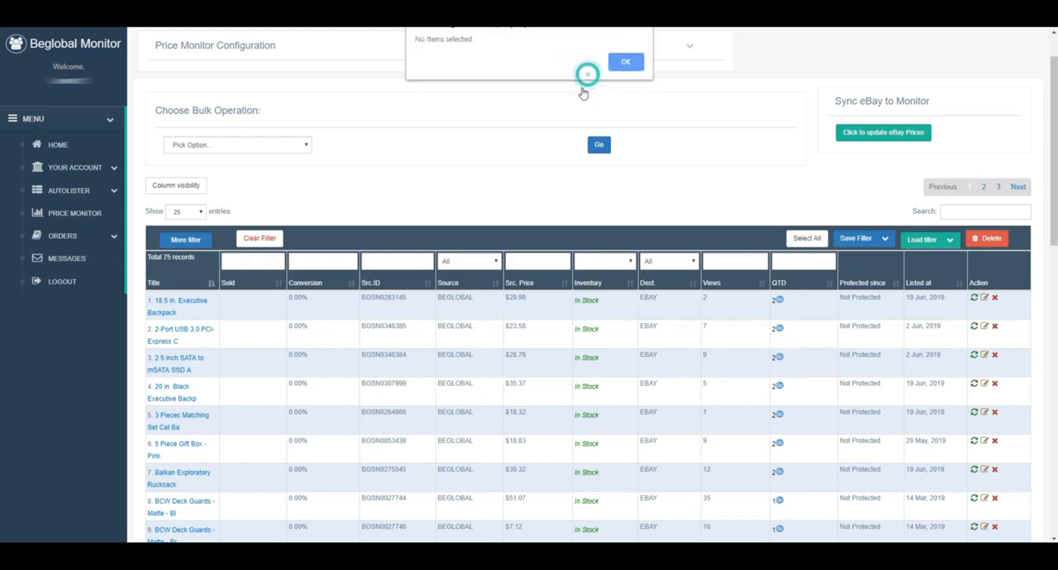
click(620, 61)
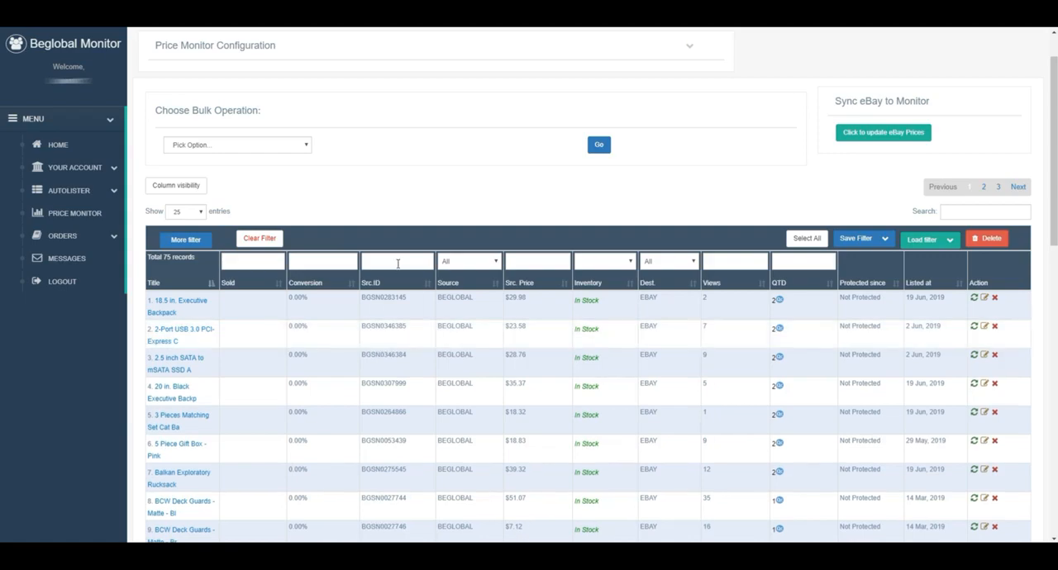
Step: Set the listings table to show 200 entries per page
scroll(526, 364, down, 3)
scroll(527, 364, up, 4)
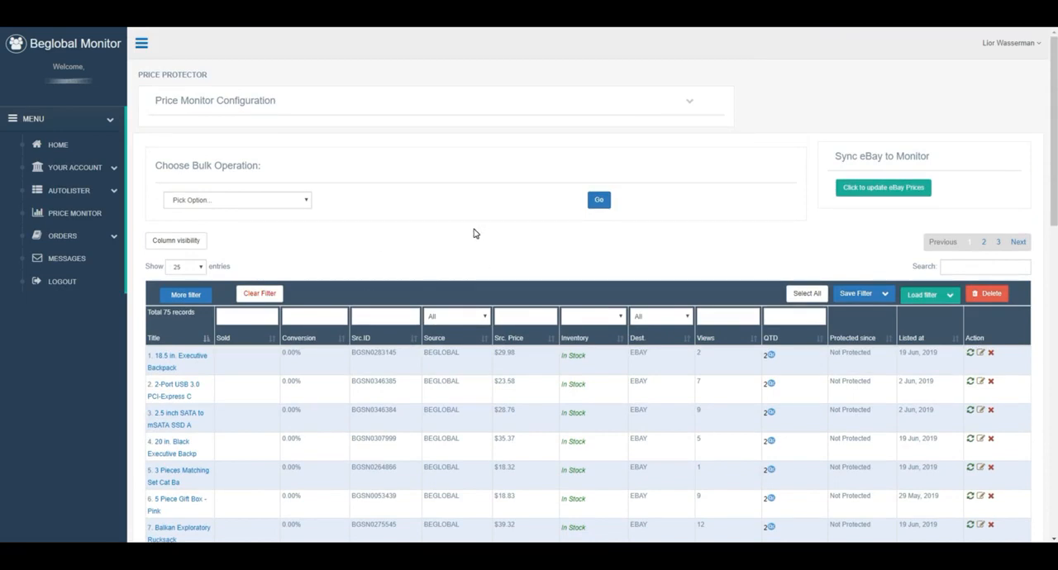
click(196, 271)
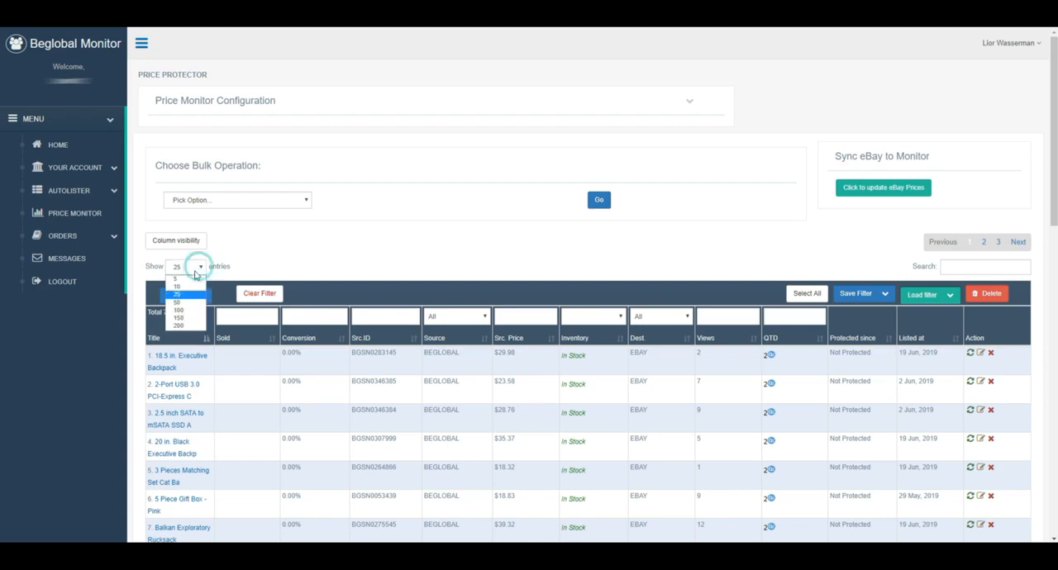
click(178, 324)
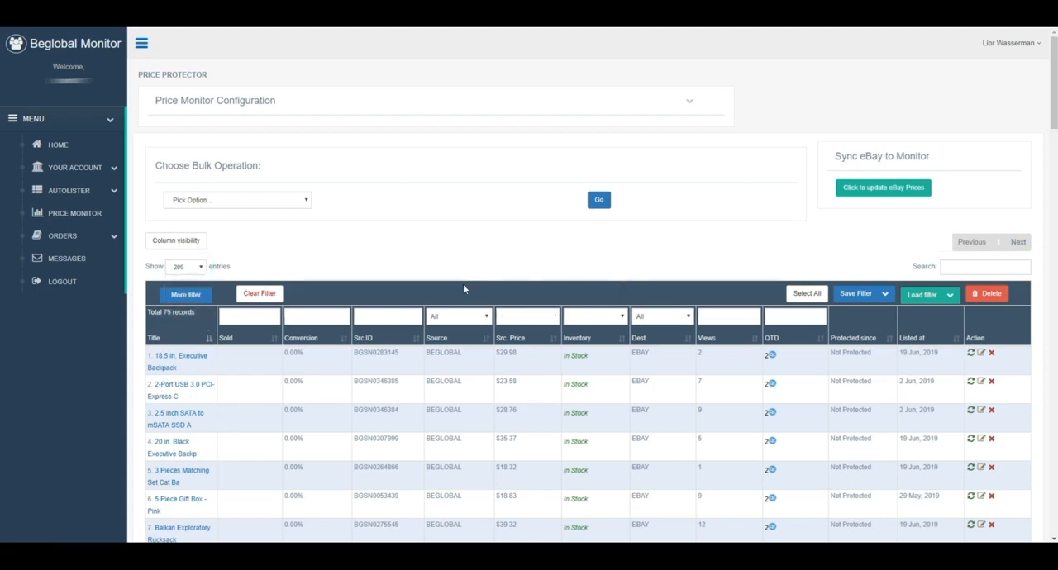
Step: Look through the full list of listings down to the Add An Existing Listing and file upload sections, and return to the first rows
scroll(508, 262, down, 15)
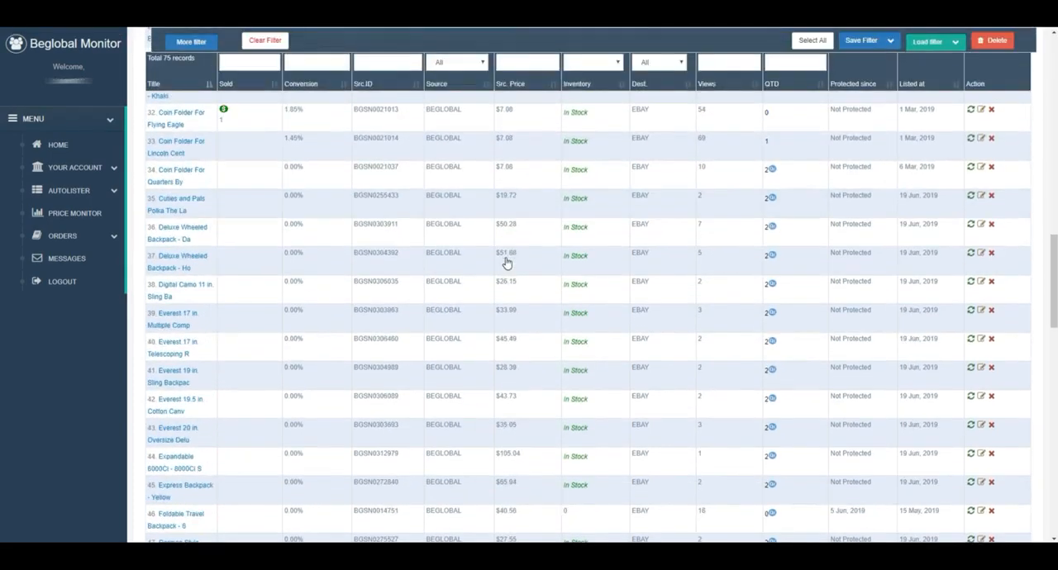
scroll(507, 262, down, 15)
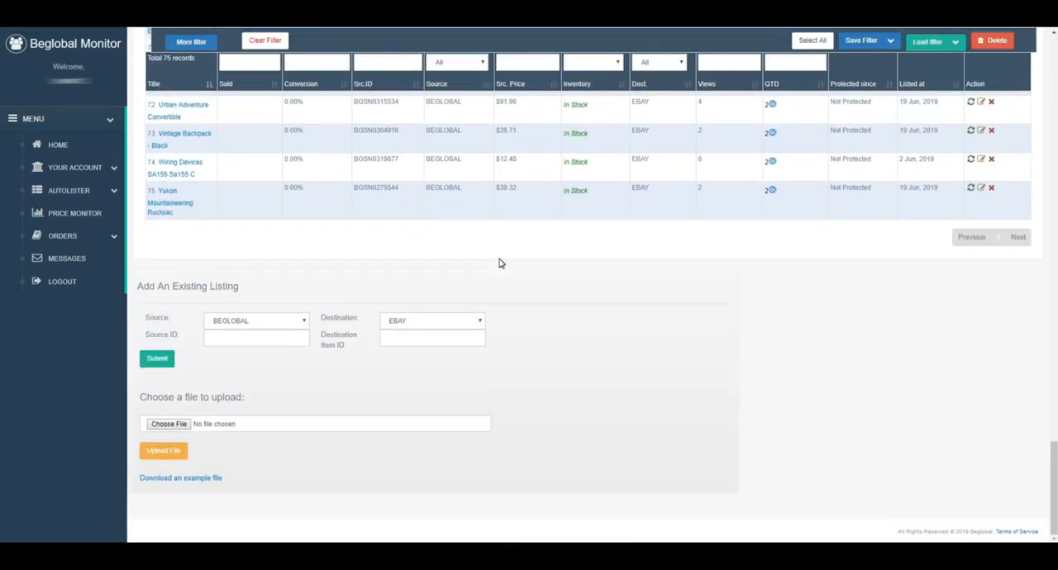
scroll(501, 262, up, 3)
scroll(502, 262, down, 3)
scroll(388, 221, up, 1)
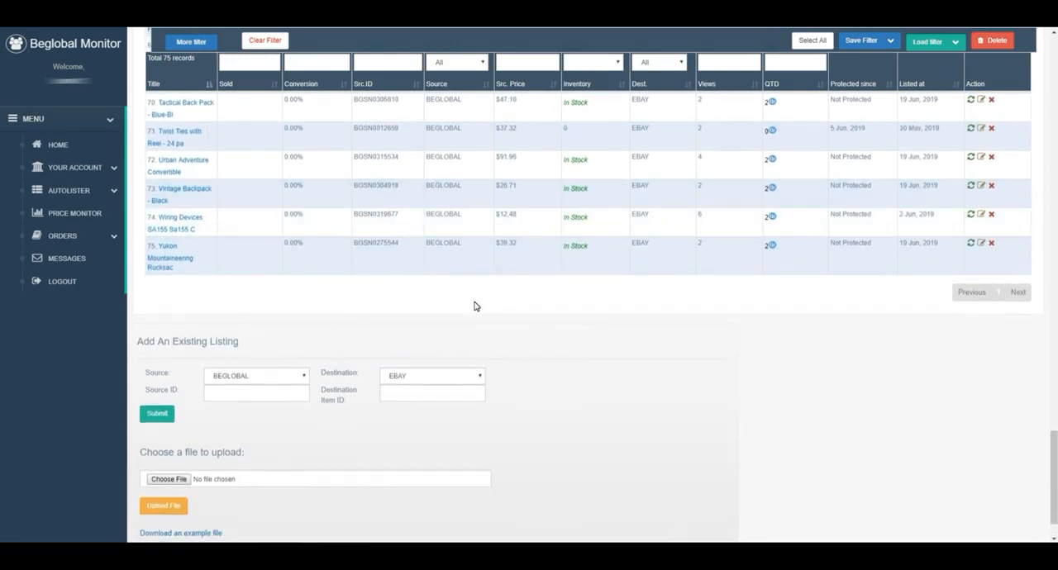
scroll(474, 307, up, 18)
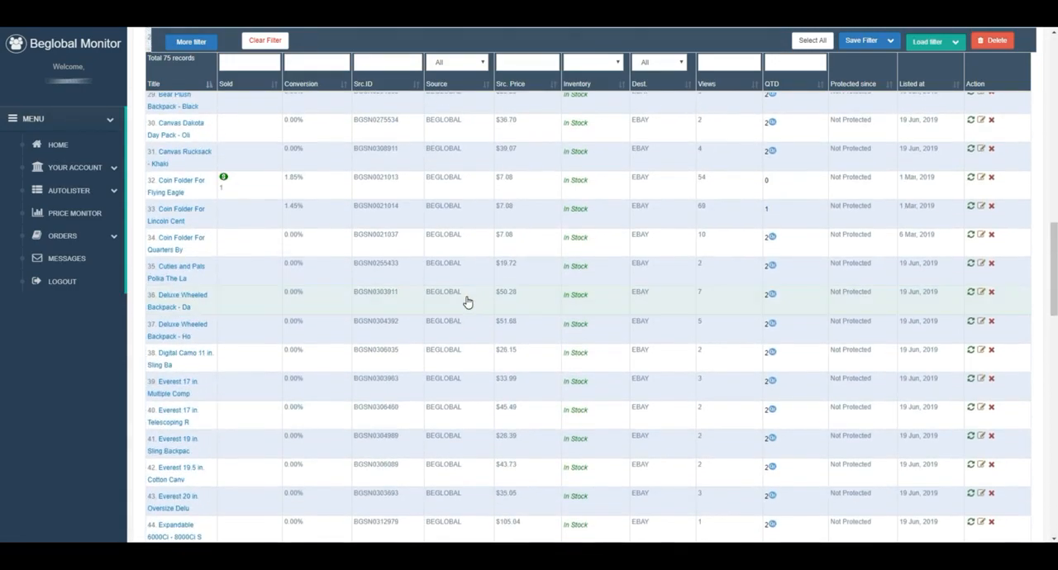
scroll(466, 302, up, 15)
scroll(462, 299, up, 1)
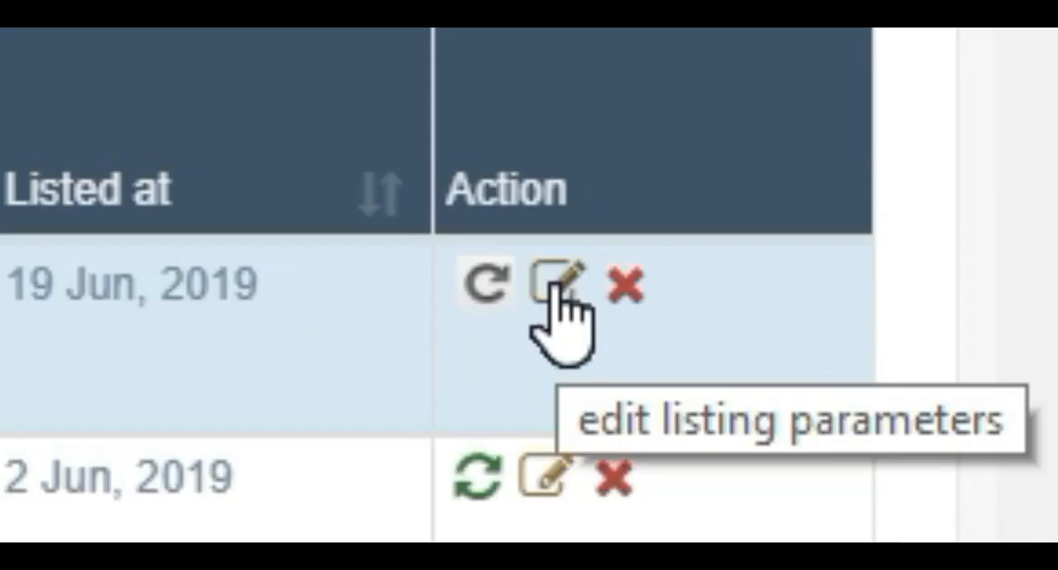
Step: Open the 18.5 in. Executive Backpack listing's parameters for editing and append NEW DEAL to its title
click(556, 283)
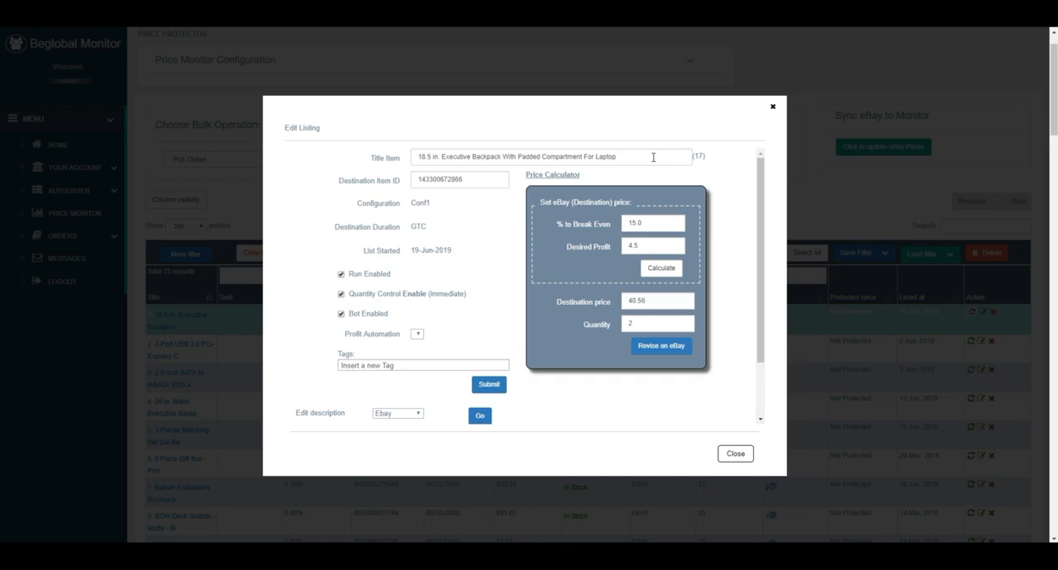
text(NEW DEAL)
Step: Set the listing's % to Break Even to 11, recalculate the destination price and revise the listing on eBay
click(645, 223)
drag(644, 223, 621, 226)
text(11)
click(656, 271)
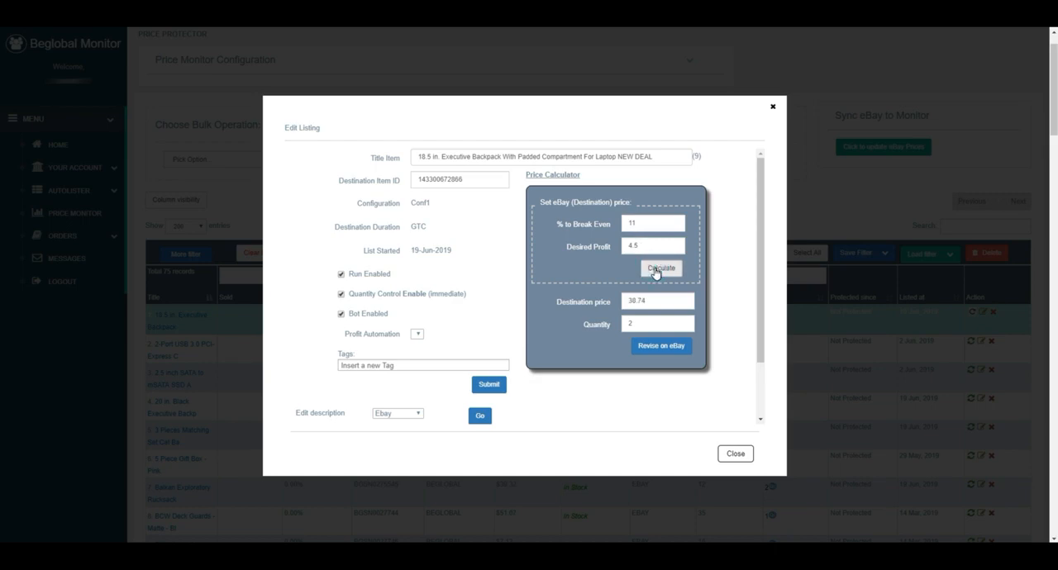
click(653, 354)
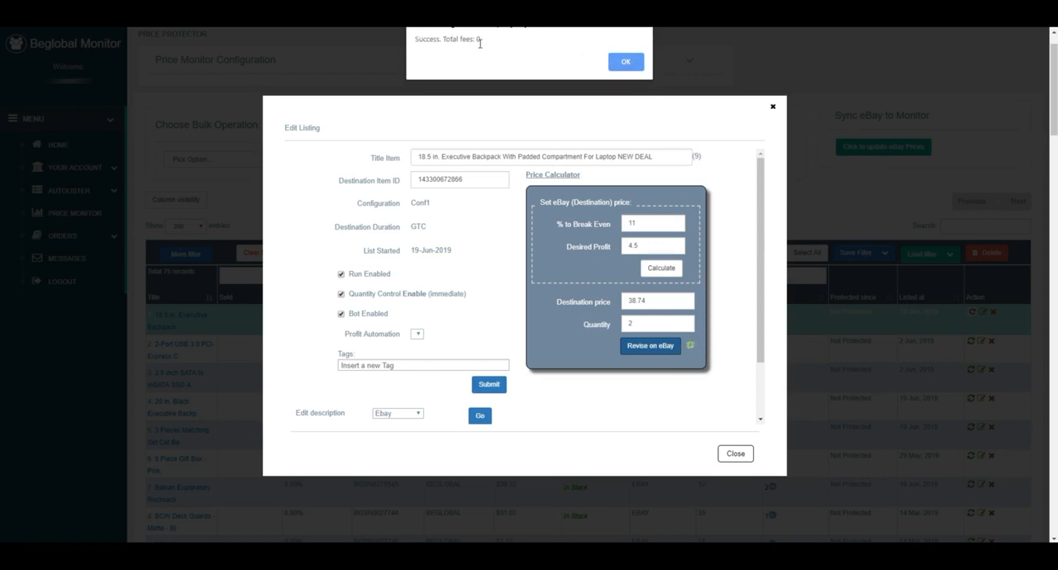
click(621, 62)
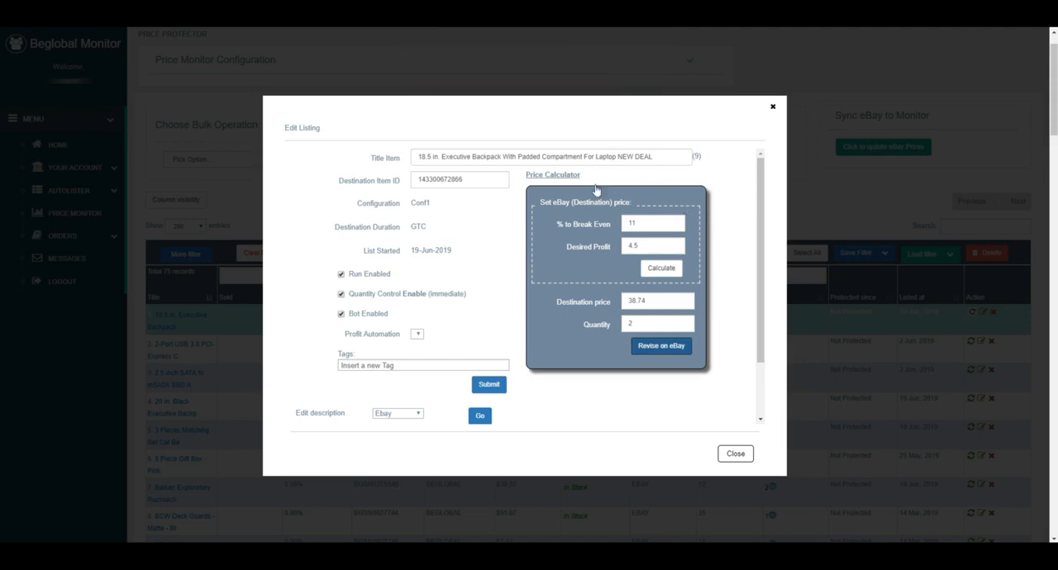
Step: Try desired profits of 4 and 3.9 in the price calculator, recalculating the destination price each time
mouse_move(756, 350)
mouse_down()
mouse_move(729, 416)
mouse_move(739, 345)
mouse_up()
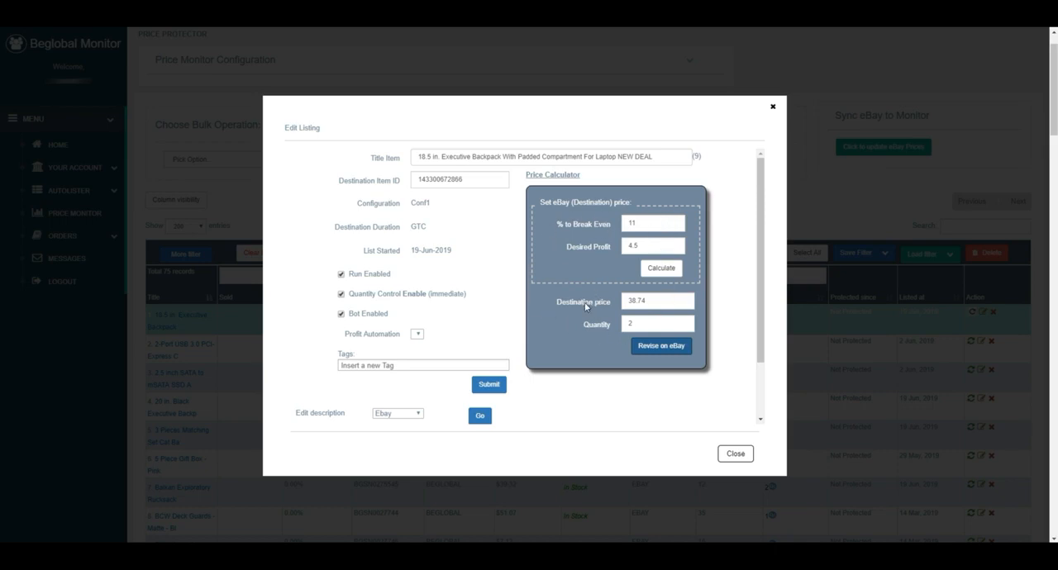
click(652, 301)
drag(644, 246, 557, 241)
text(4)
click(659, 266)
click(640, 246)
text(3.9)
click(652, 267)
Step: Set the desired profit to 3.8, recalculate the destination price, revise the listing on eBay and close its editor
click(643, 245)
text(3.8)
click(661, 267)
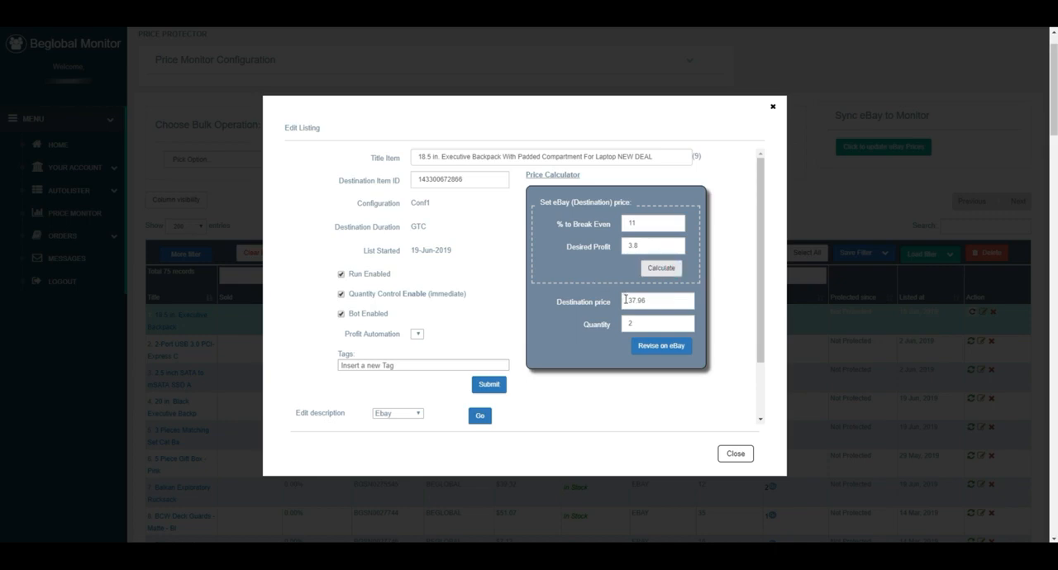
click(656, 349)
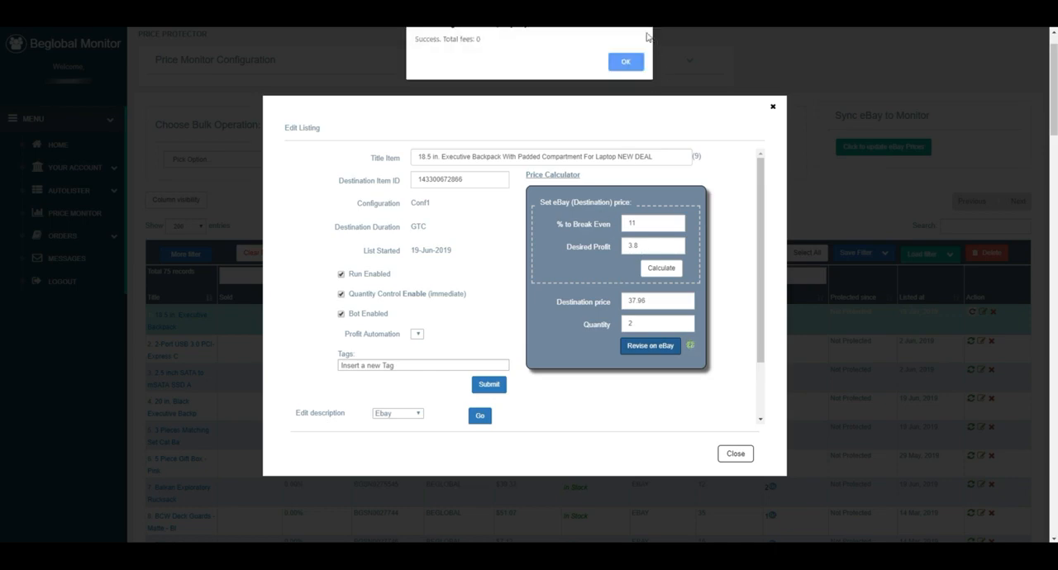
click(624, 63)
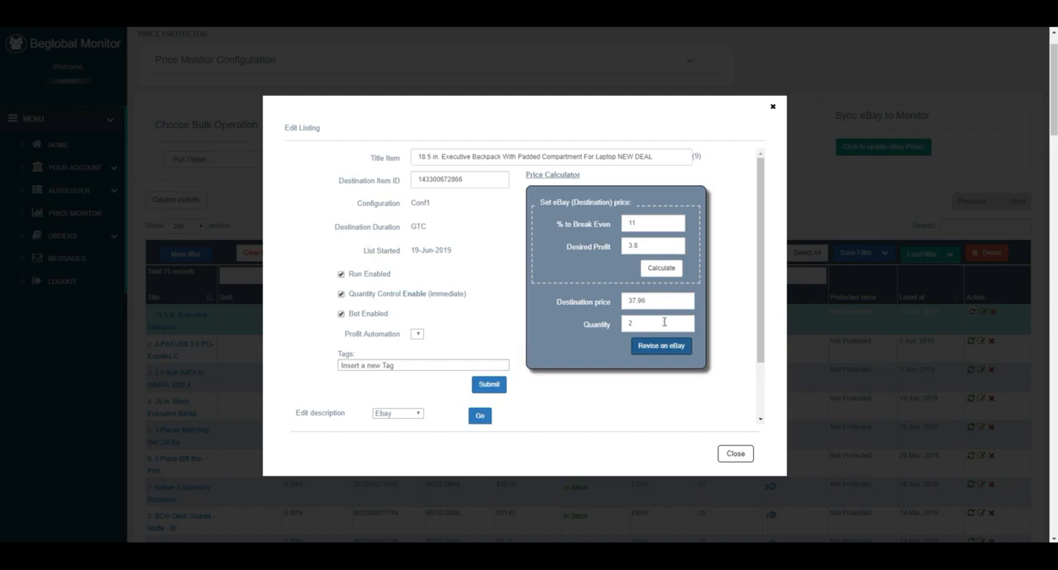
click(738, 454)
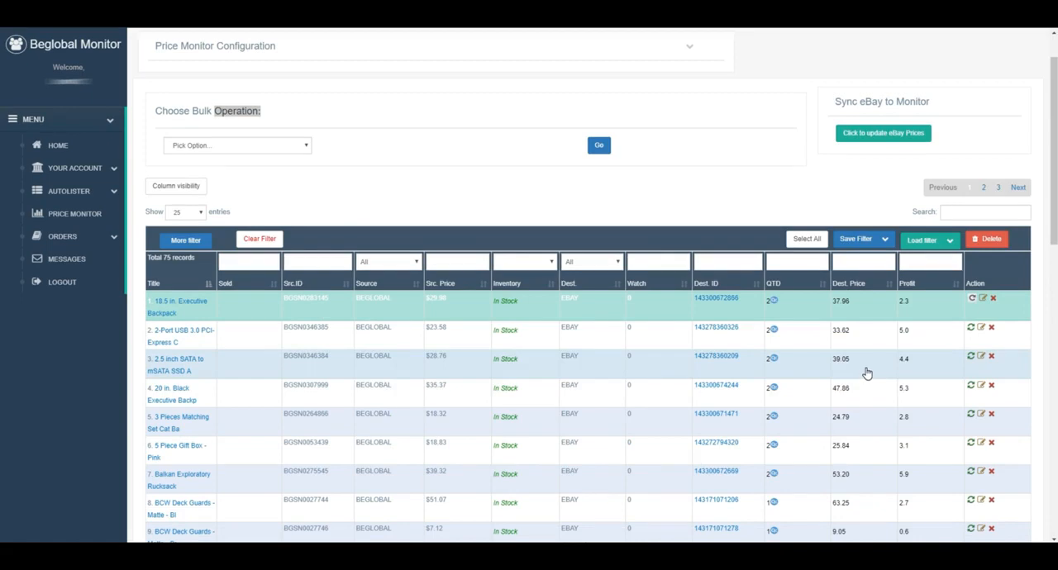
Step: Try the Monitor & Ebay deletion scope for the 18.5 in. Executive Backpack listing and close the confirmation without deleting
click(994, 299)
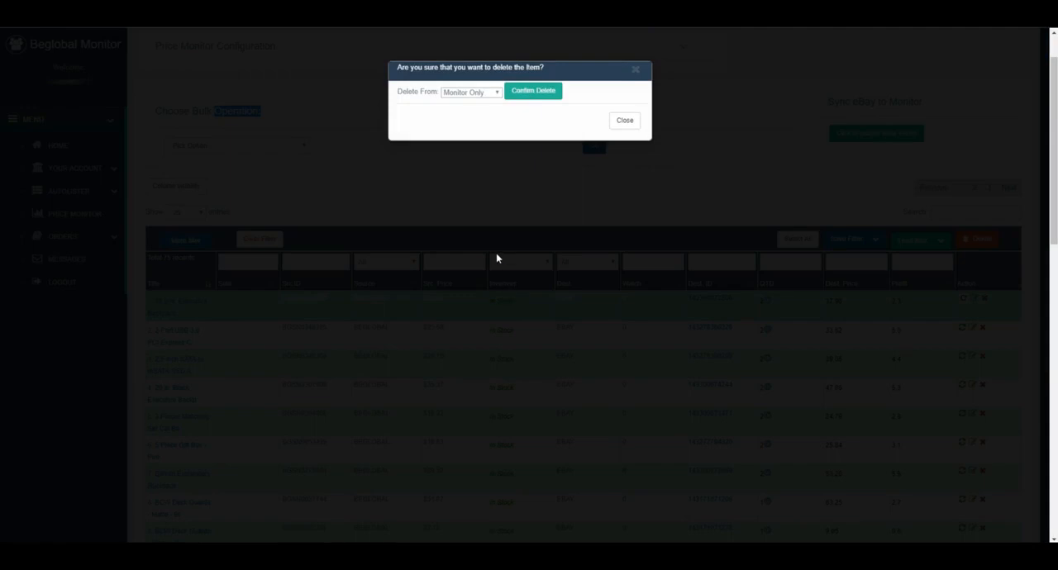
click(487, 93)
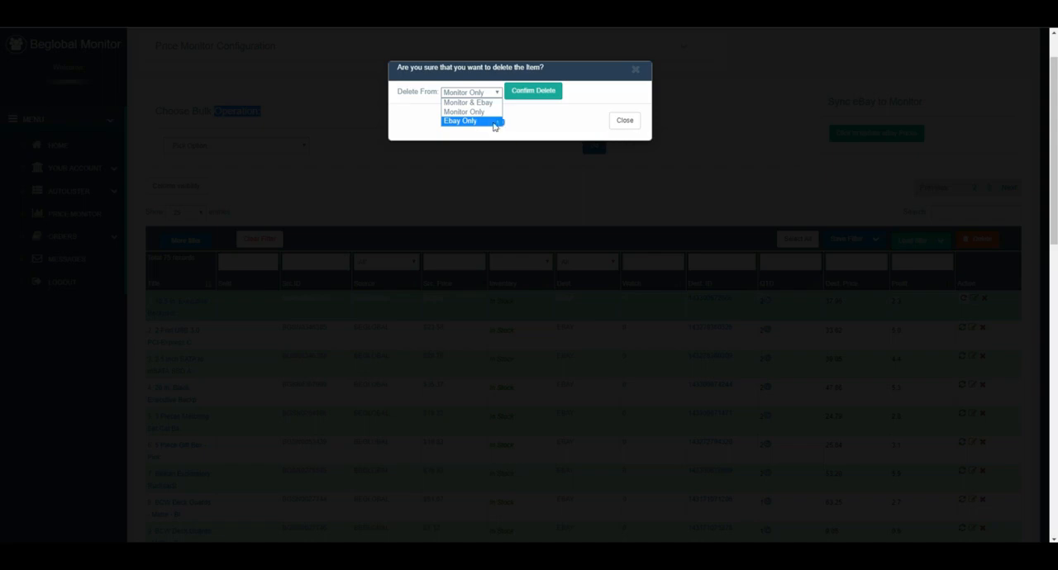
click(479, 102)
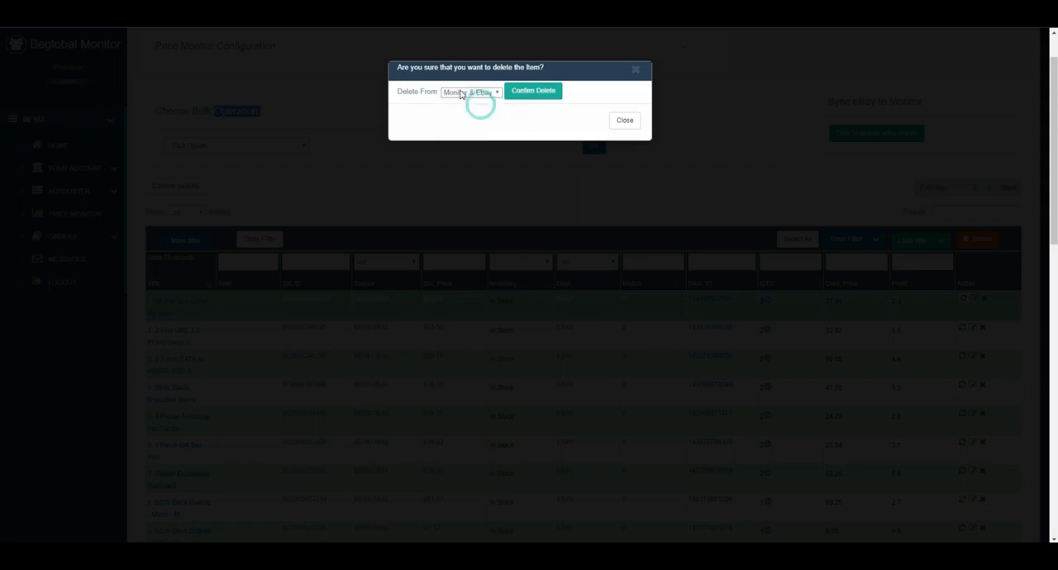
click(625, 121)
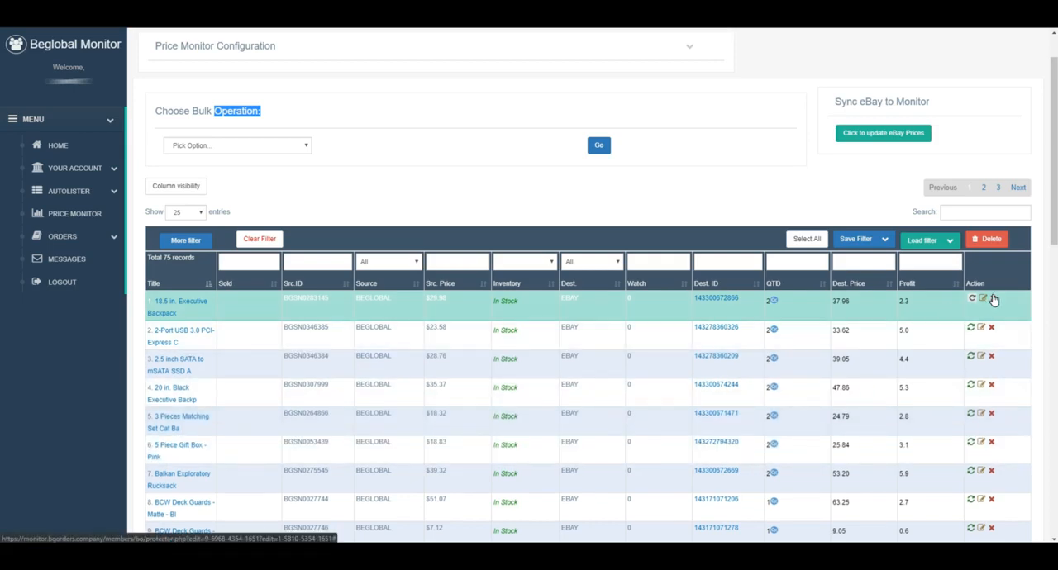
Step: Show the Listed at column and sort the listings by it with the newest first
scroll(365, 461, down, 1)
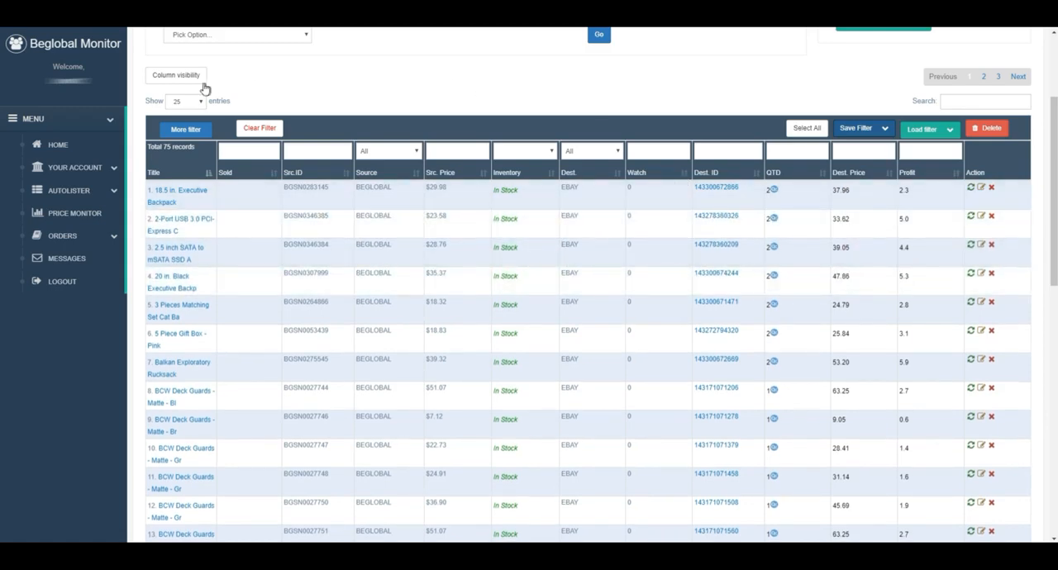
click(175, 80)
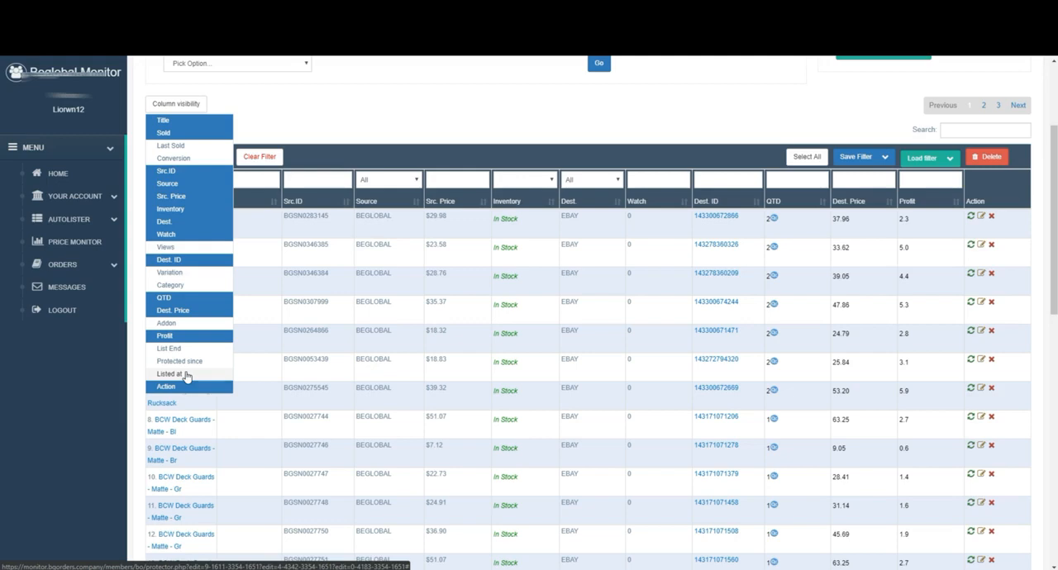
click(186, 376)
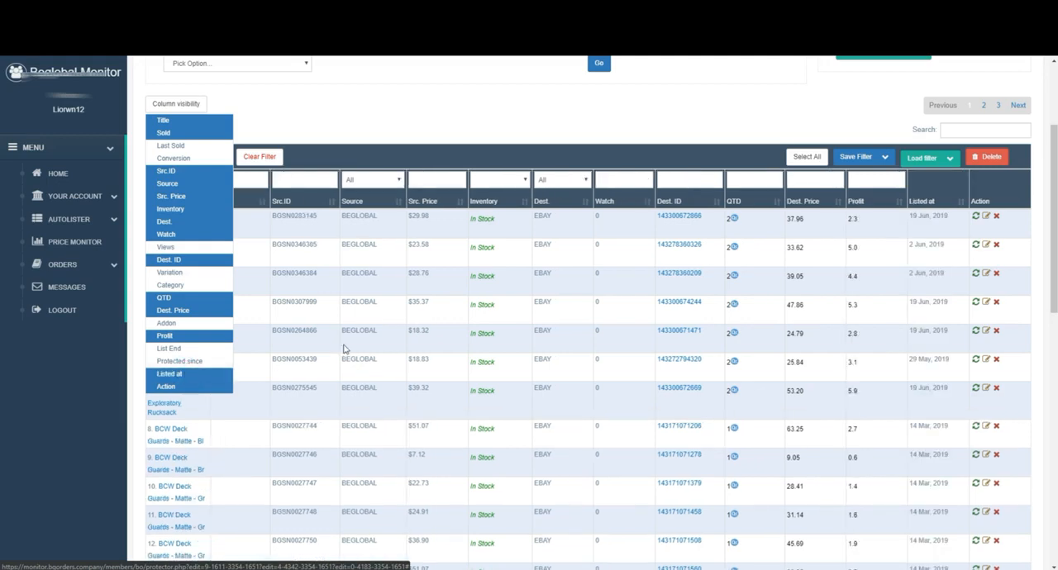
click(259, 96)
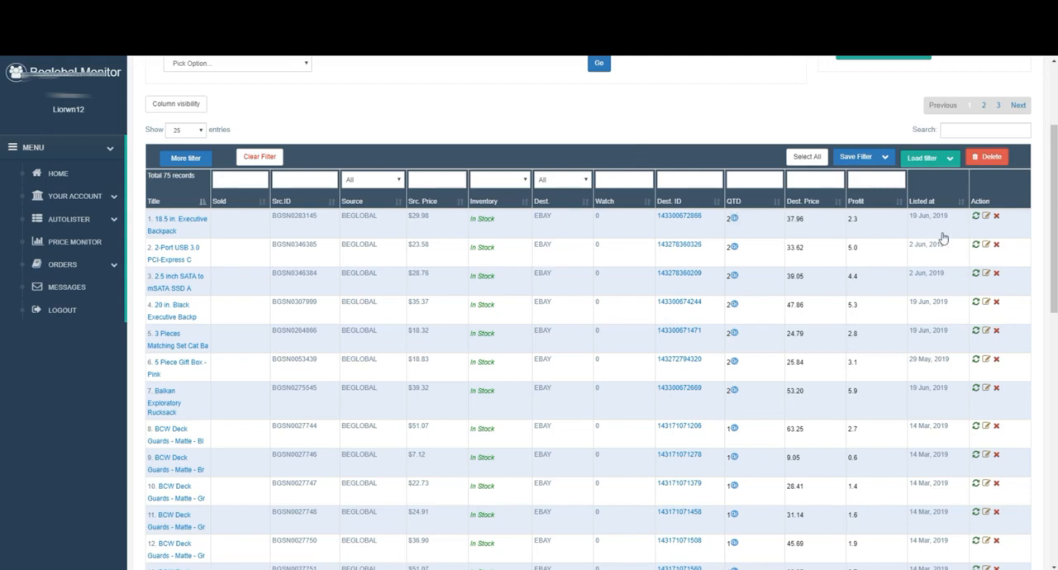
click(961, 207)
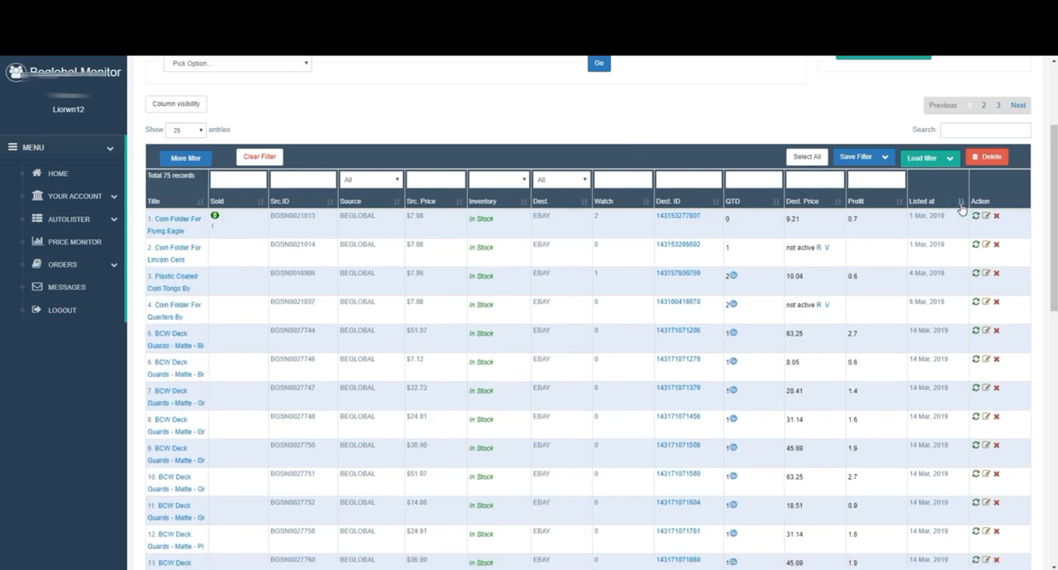
click(961, 206)
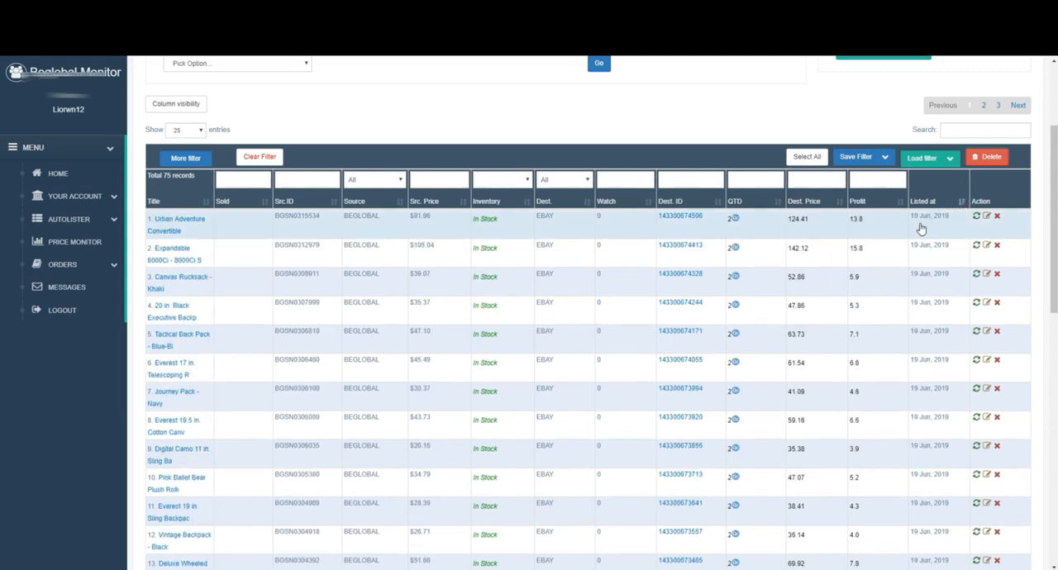
Step: Reverse the Listed at sort to show the oldest listings first and switch it back to newest first
click(961, 206)
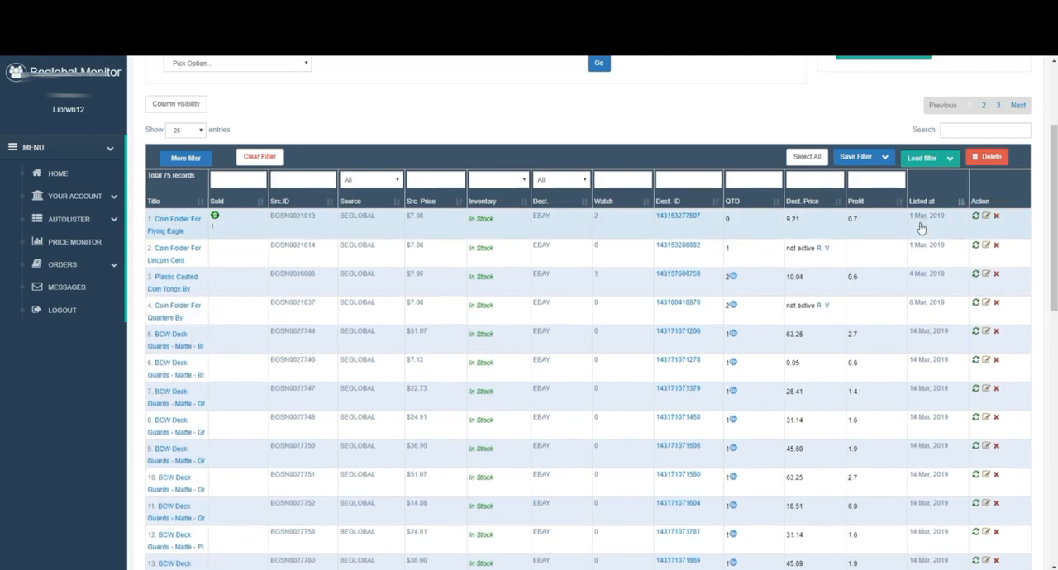
click(960, 205)
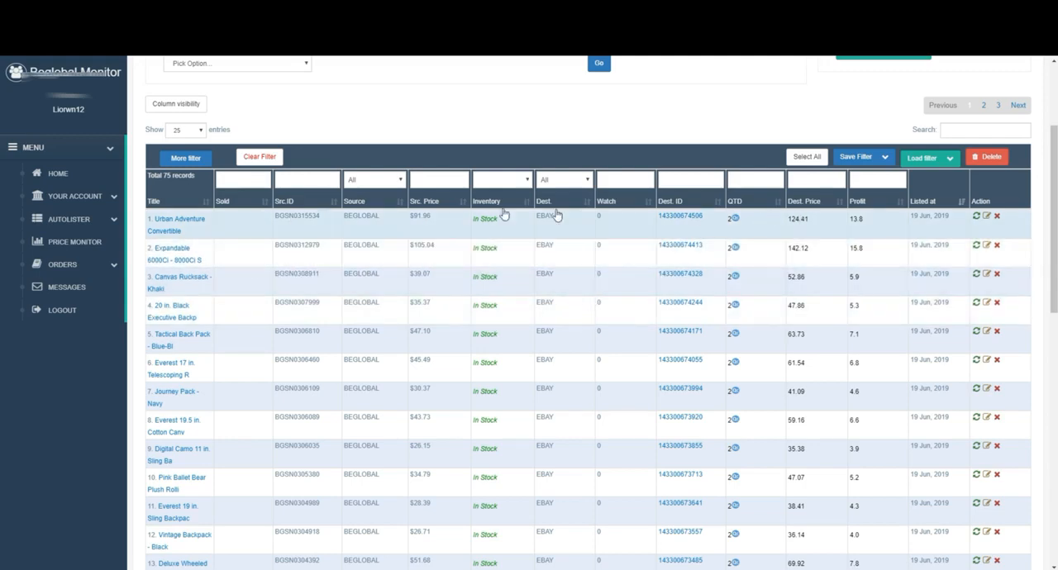
Step: Show the Views column, sort the listings by it with the most viewed first, and look through the list
click(192, 110)
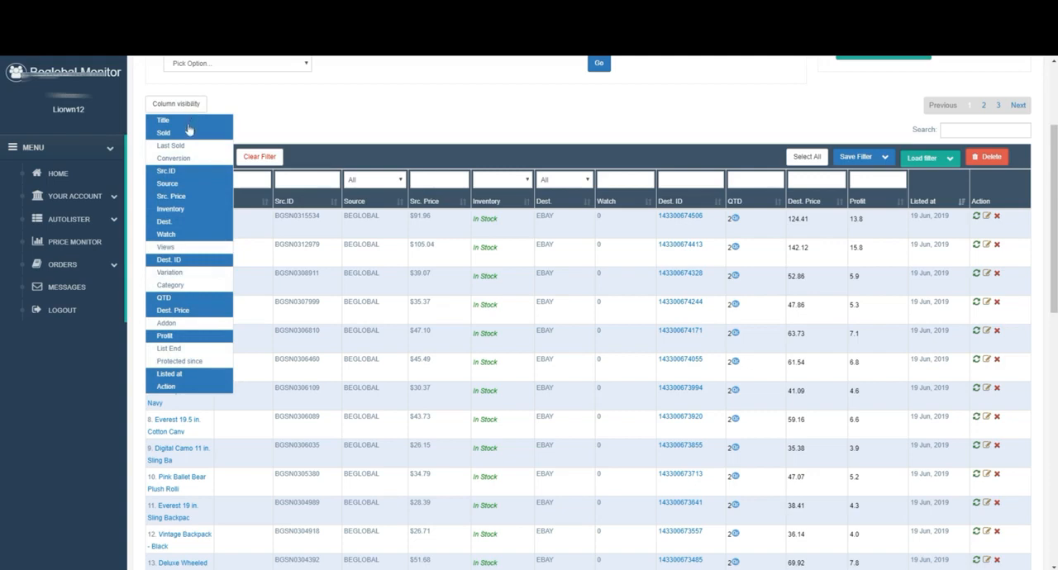
click(165, 248)
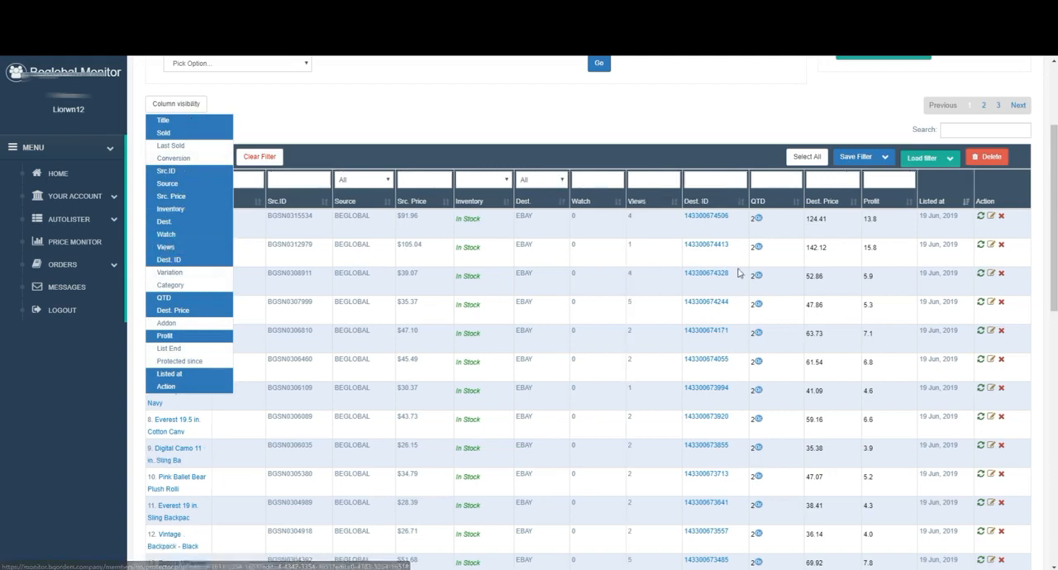
click(413, 127)
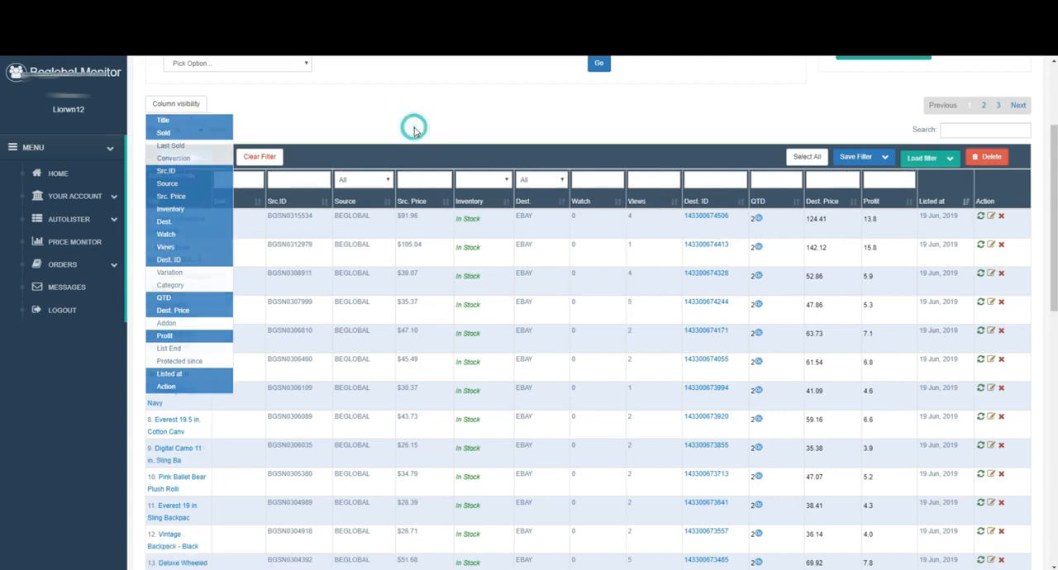
click(674, 204)
click(674, 203)
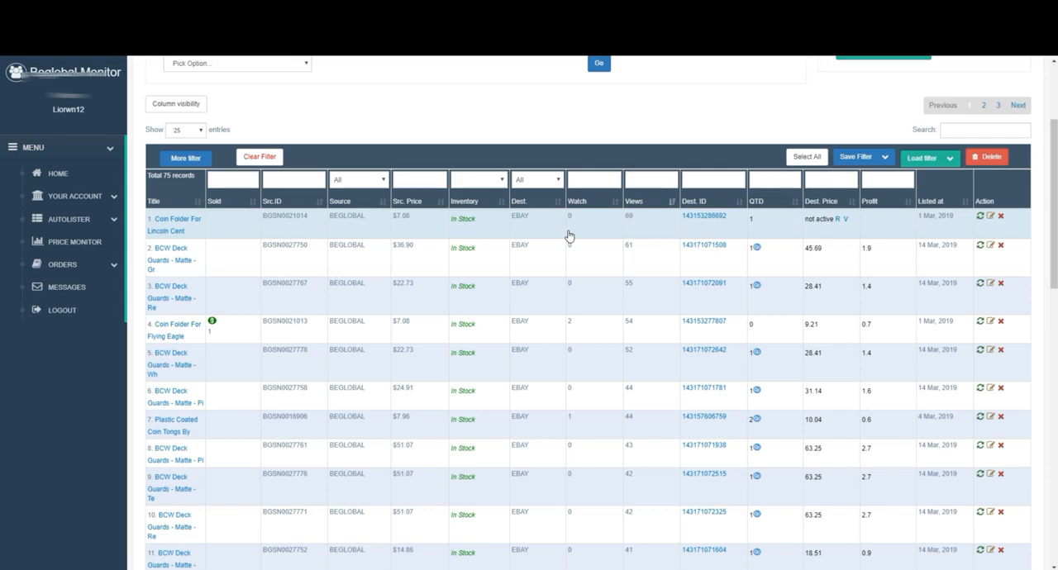
scroll(587, 235, down, 3)
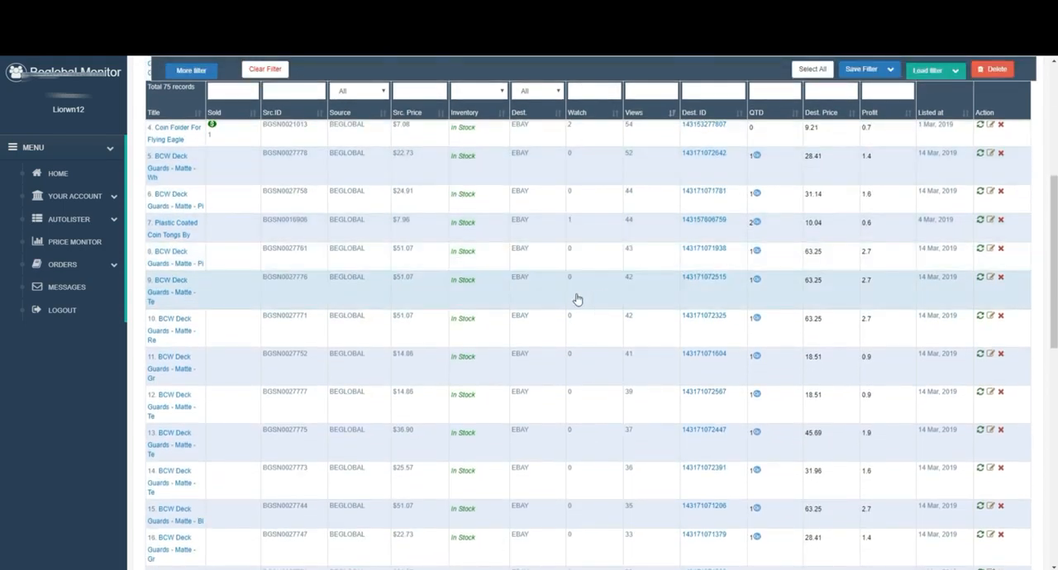
scroll(566, 304, up, 3)
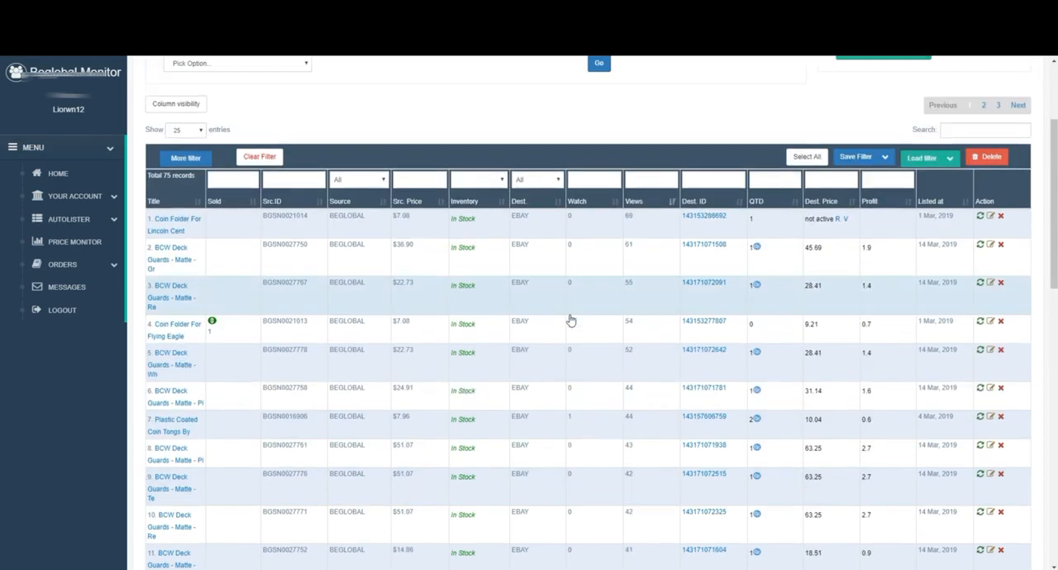
scroll(495, 248, down, 1)
scroll(427, 161, up, 3)
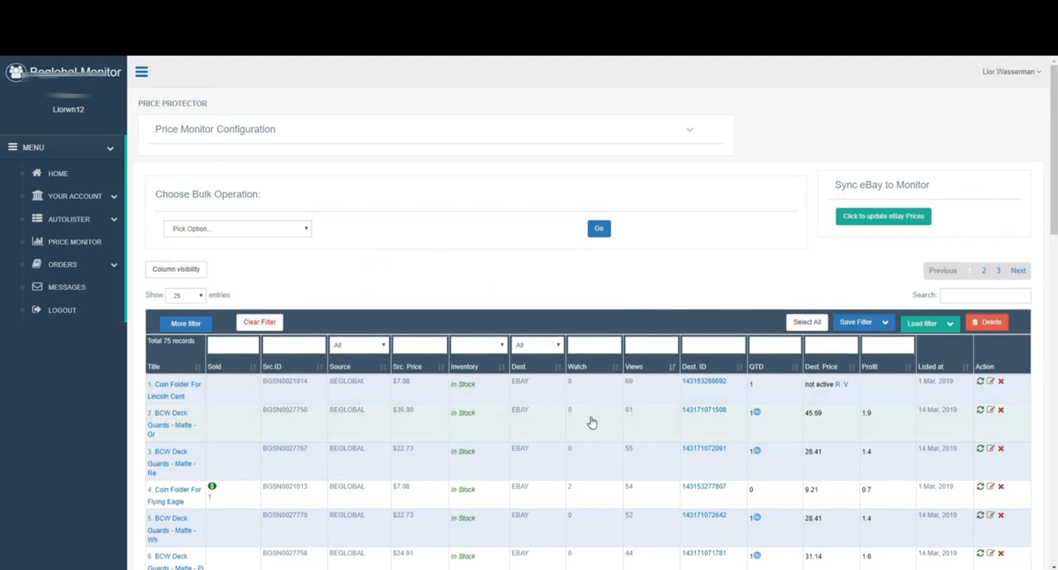
Step: Try to load the saved filter New Fil1 without selecting any listing
click(925, 324)
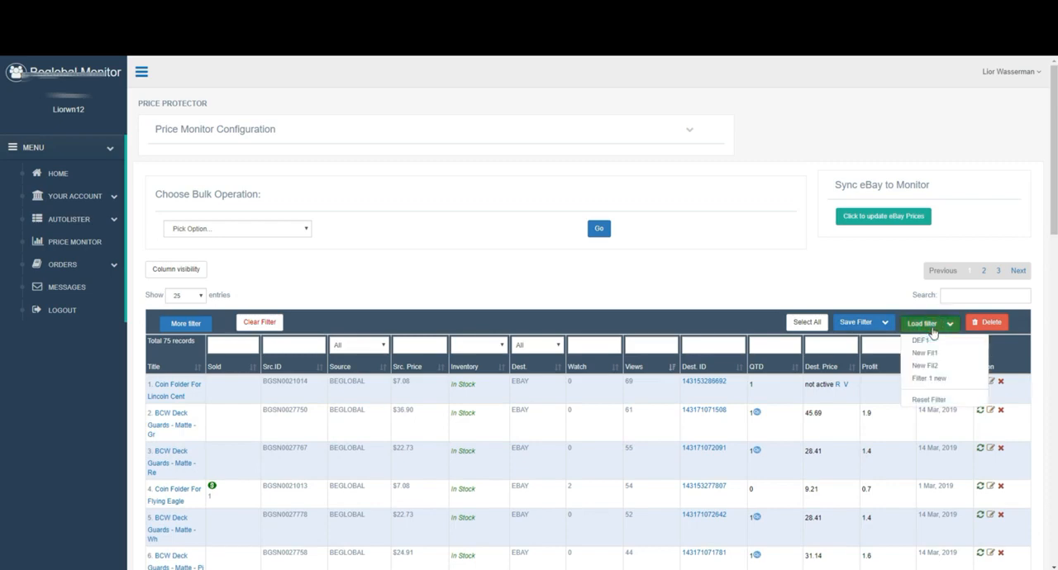
click(929, 355)
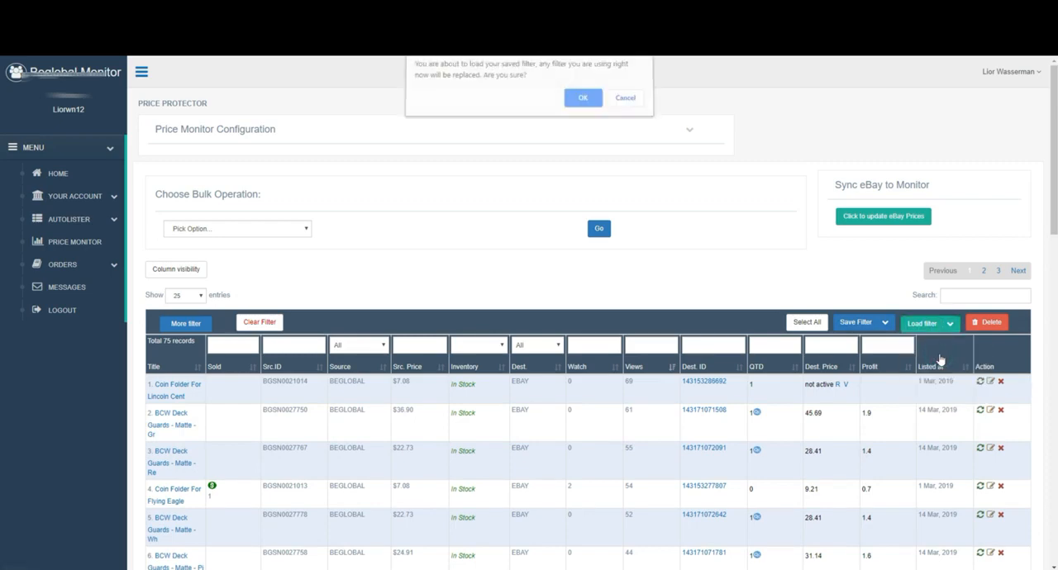
click(581, 101)
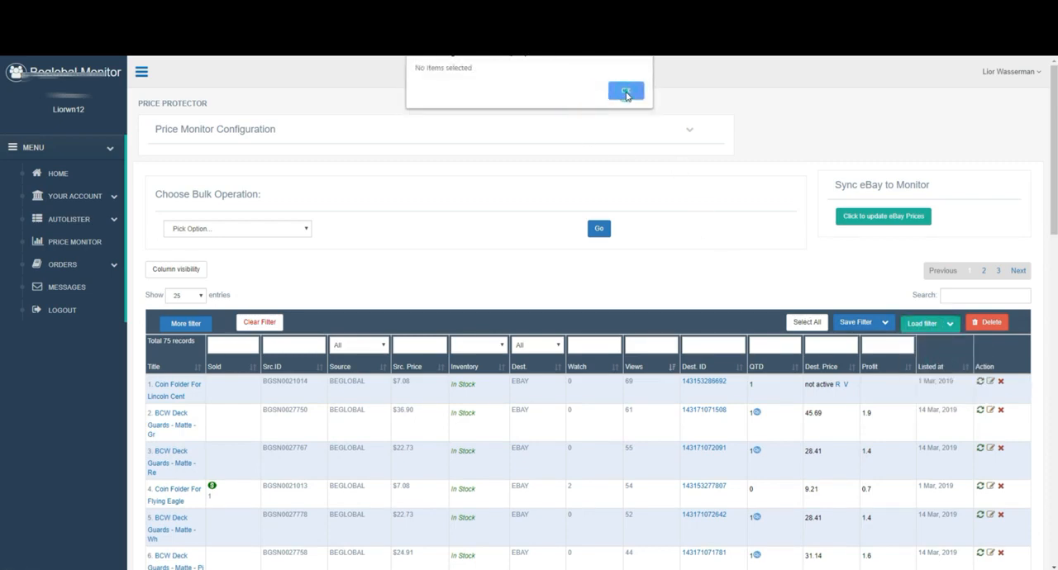
click(626, 92)
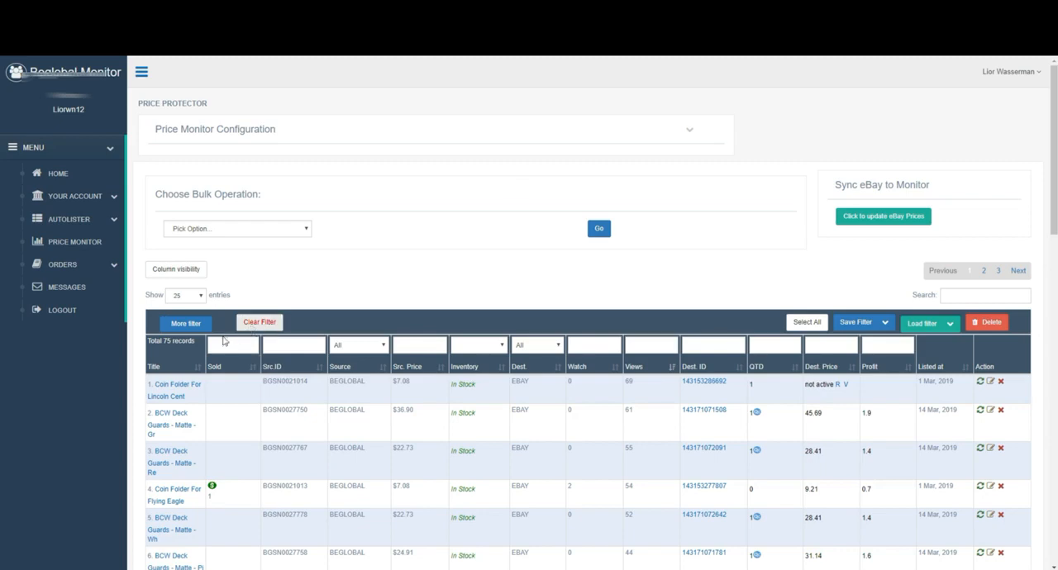
Step: Select the Coin Folder For Lincoln Cent listing and load the saved filter New Fil1 in place of the current filter
click(232, 387)
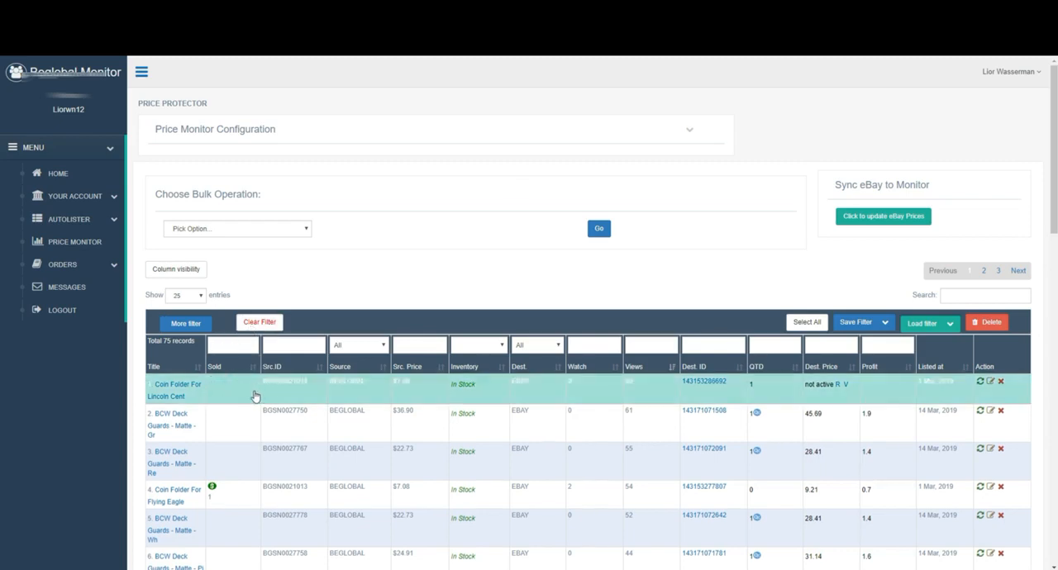
click(929, 326)
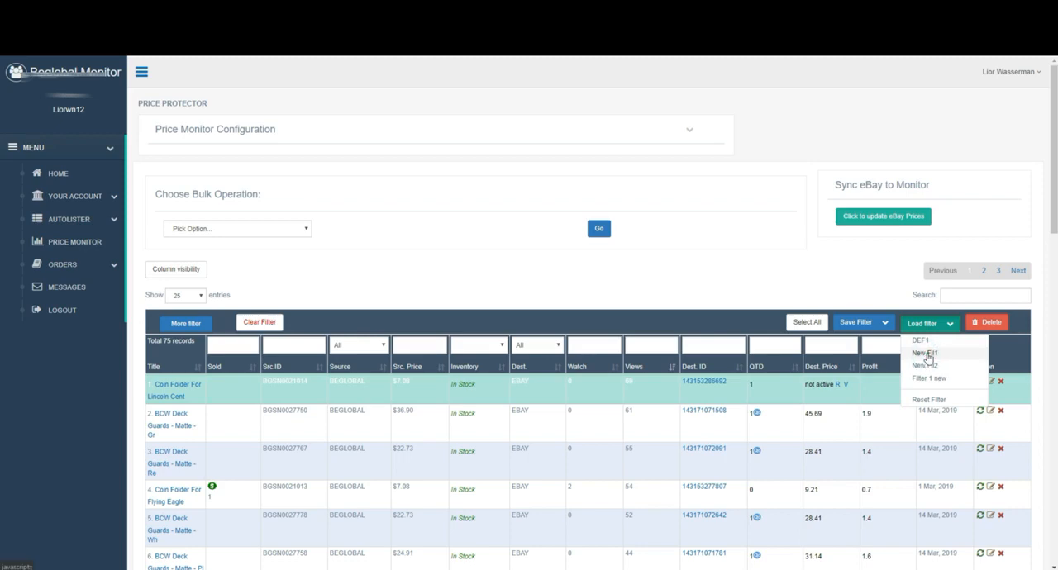
click(925, 353)
click(582, 95)
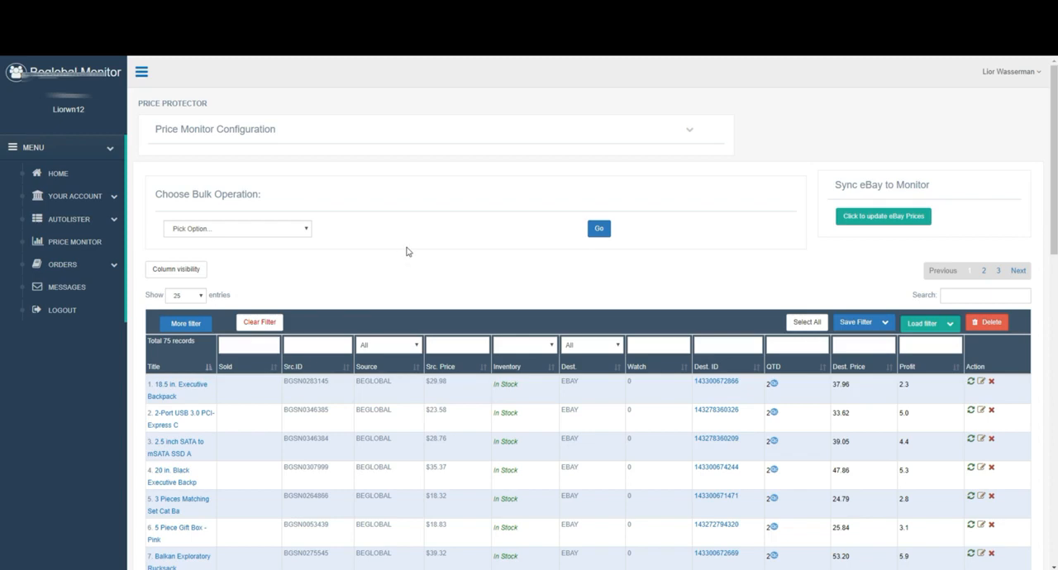
Step: Preview the product image of the 18.5 in. Executive Backpack listing
scroll(432, 247, down, 1)
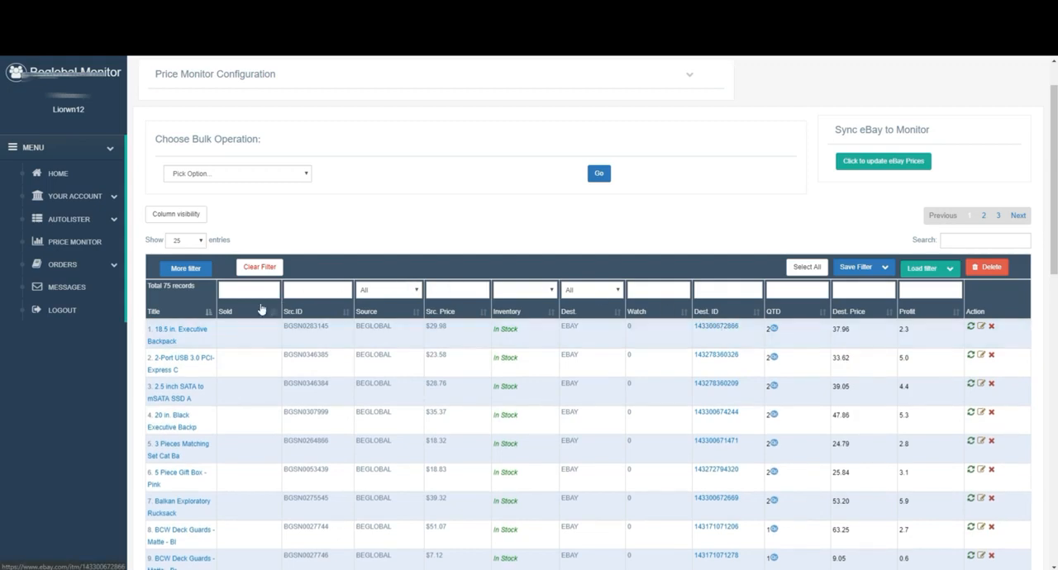
mouse_move(170, 335)
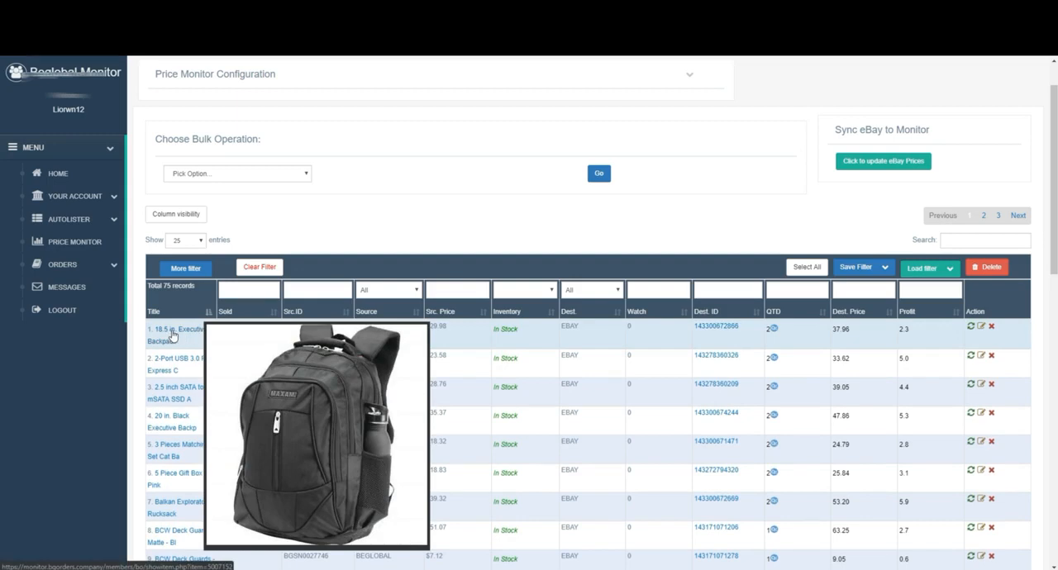